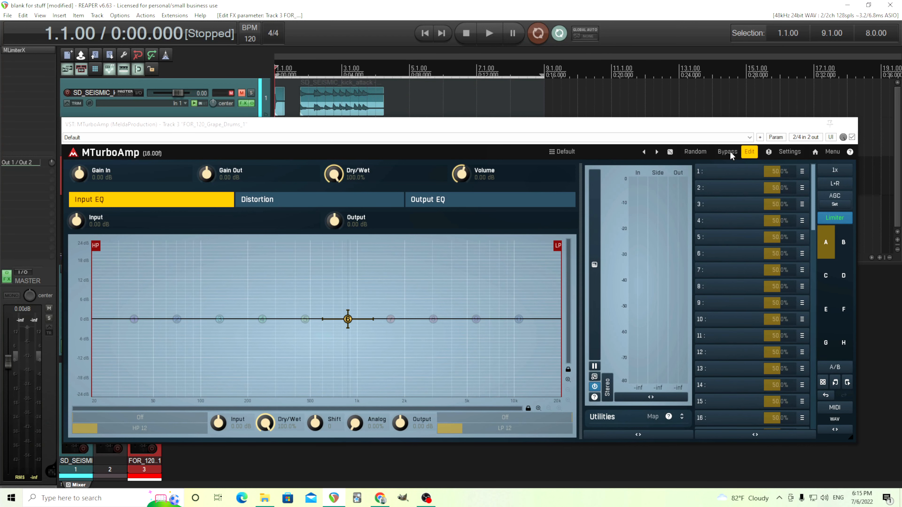
- Bypass MTurboAmp and play the drum loop on track 3 to hear it unprocessed
{"action": "left_click_drag", "start_coordinate": [711, 134], "coordinate": [677, 256]}
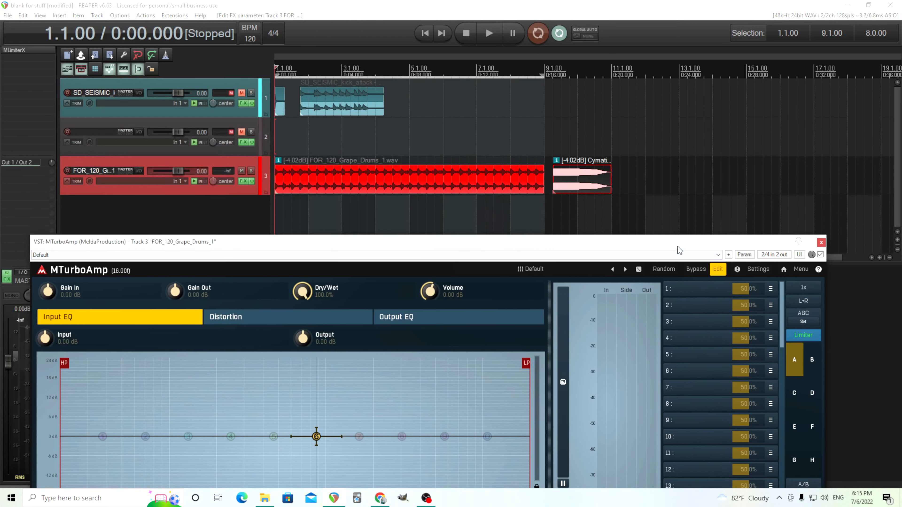
{"action": "left_click", "coordinate": [698, 281]}
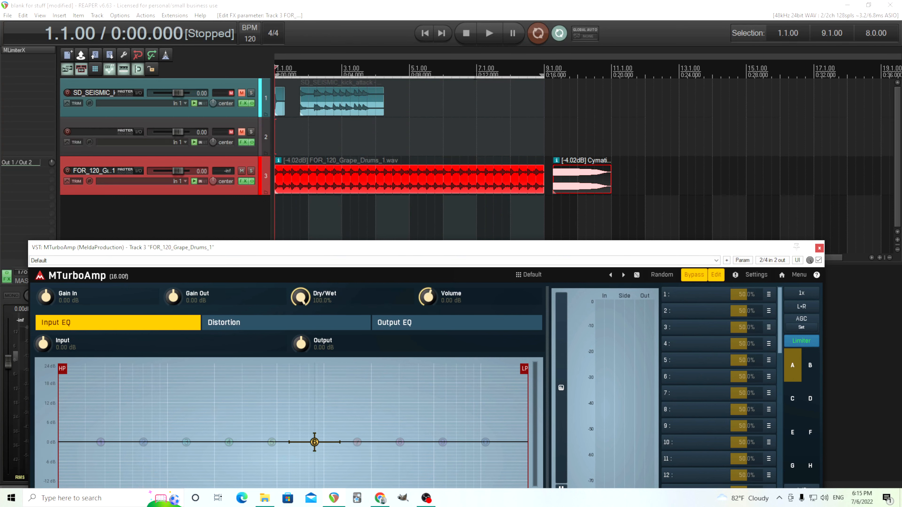
{"action": "left_click", "coordinate": [490, 35]}
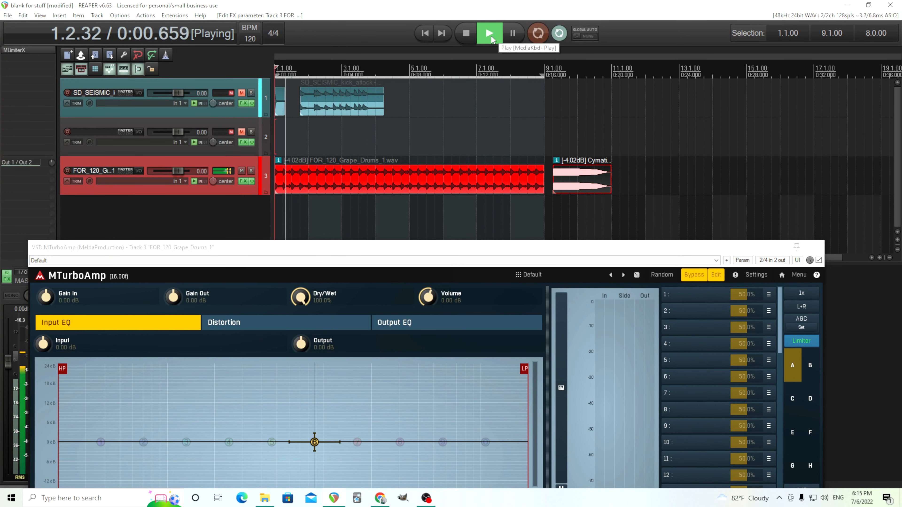
{"action": "left_click", "coordinate": [467, 33]}
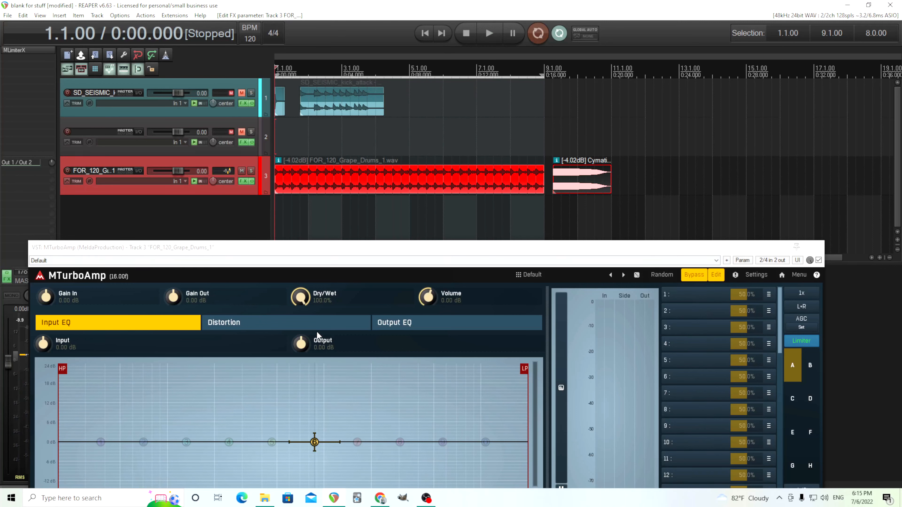
- Open MTurboAmp's distortion stages, keeping both the plugin controls and the track 3 drum loop in view
{"action": "left_click", "coordinate": [399, 322]}
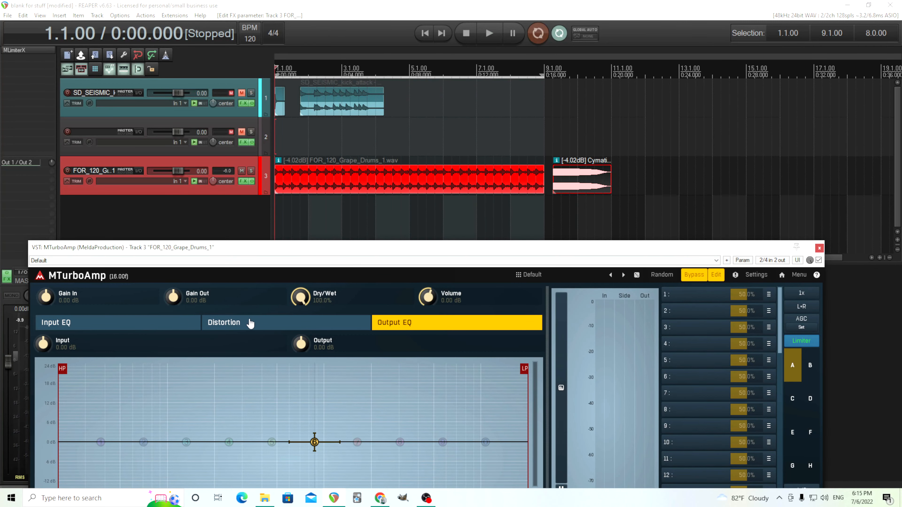
{"action": "left_click", "coordinate": [250, 321]}
{"action": "left_click_drag", "start_coordinate": [315, 249], "coordinate": [368, 157]}
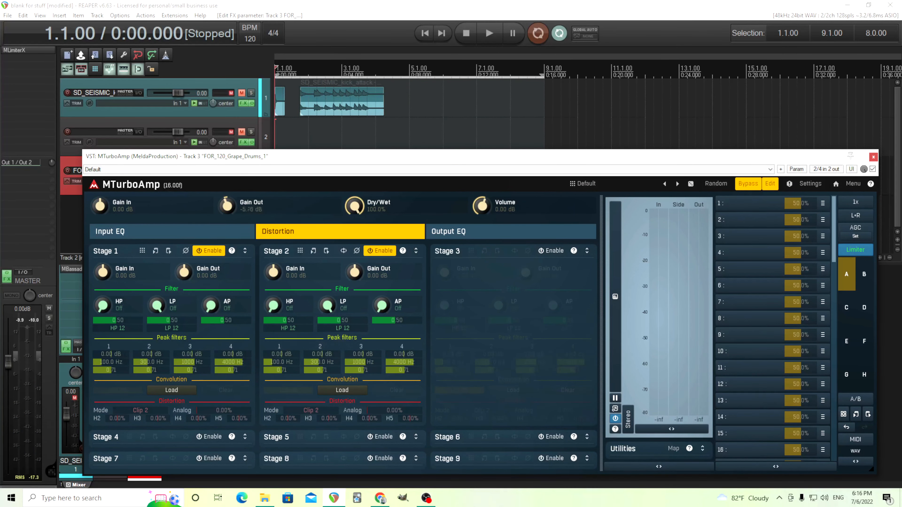
{"action": "left_click_drag", "start_coordinate": [317, 161], "coordinate": [301, 209]}
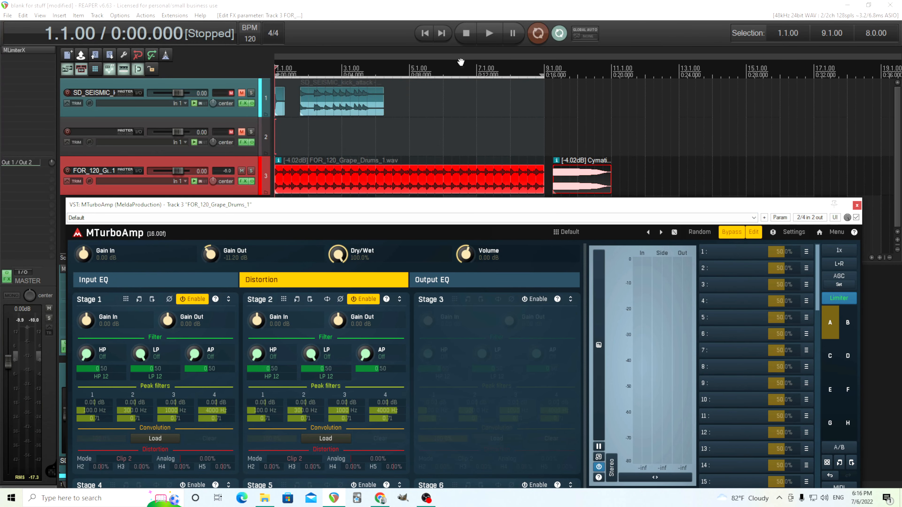
- Play the drum loop and compare MTurboAmp bypassed and active, finishing with the effect active
{"action": "left_click", "coordinate": [494, 38]}
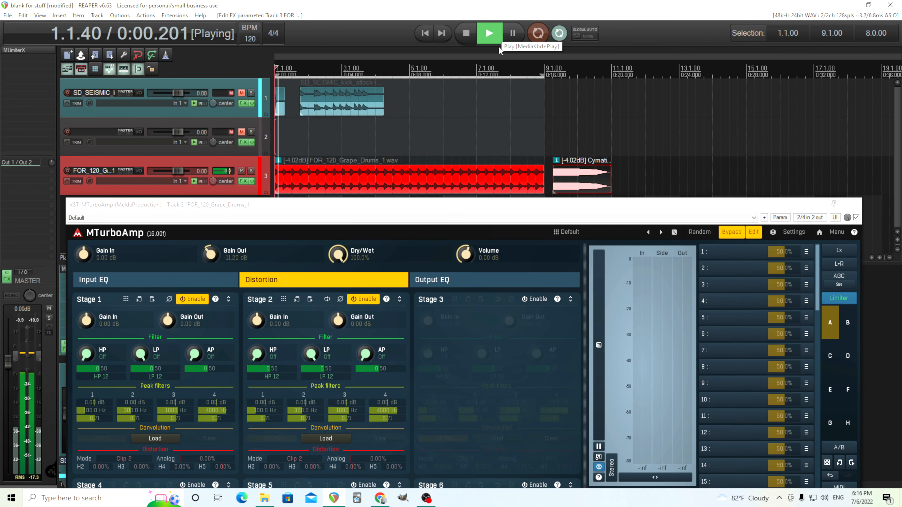
{"action": "left_click", "coordinate": [732, 233]}
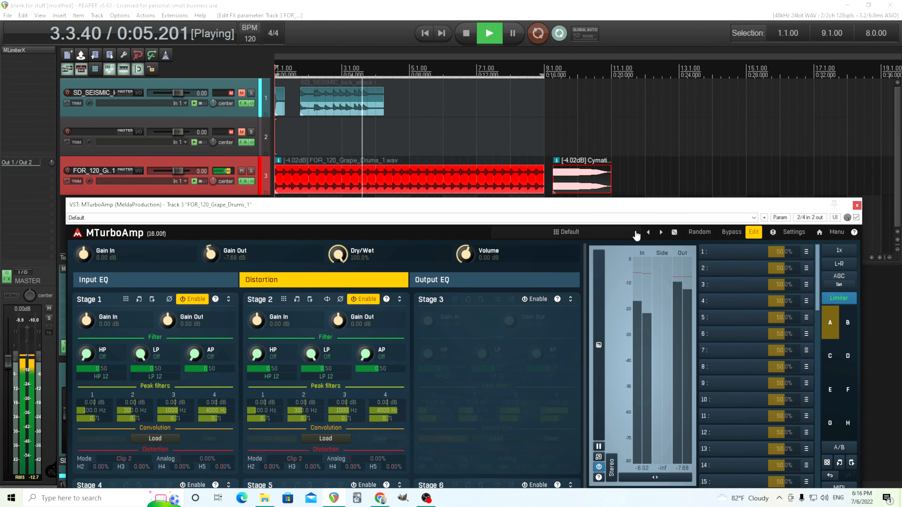
{"action": "left_click", "coordinate": [728, 233]}
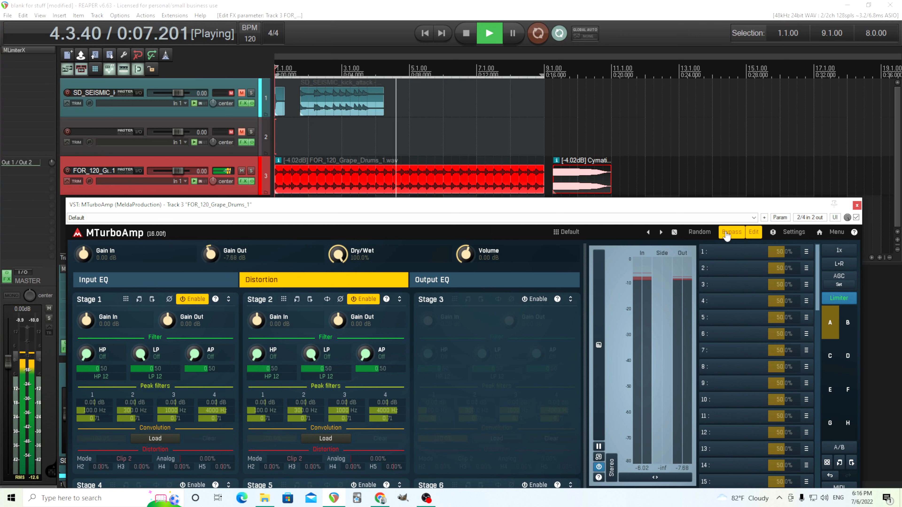
{"action": "left_click", "coordinate": [726, 234]}
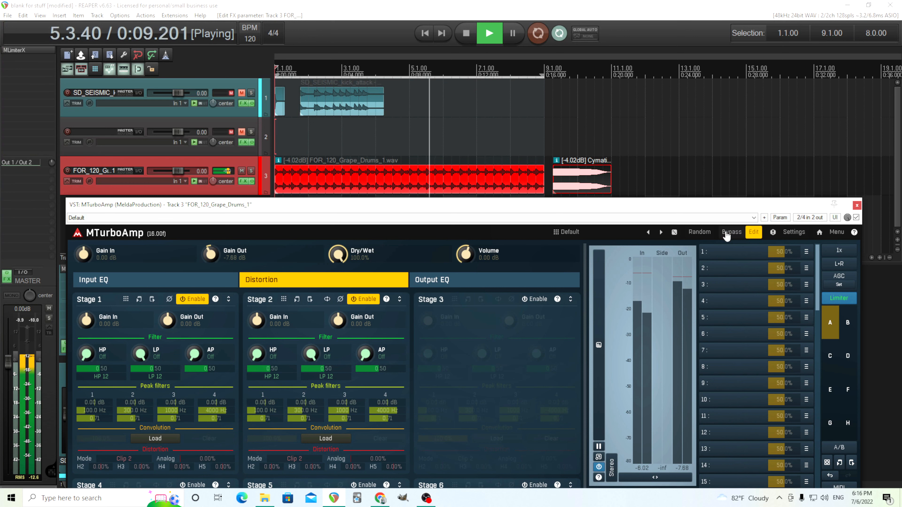
{"action": "left_click", "coordinate": [727, 234]}
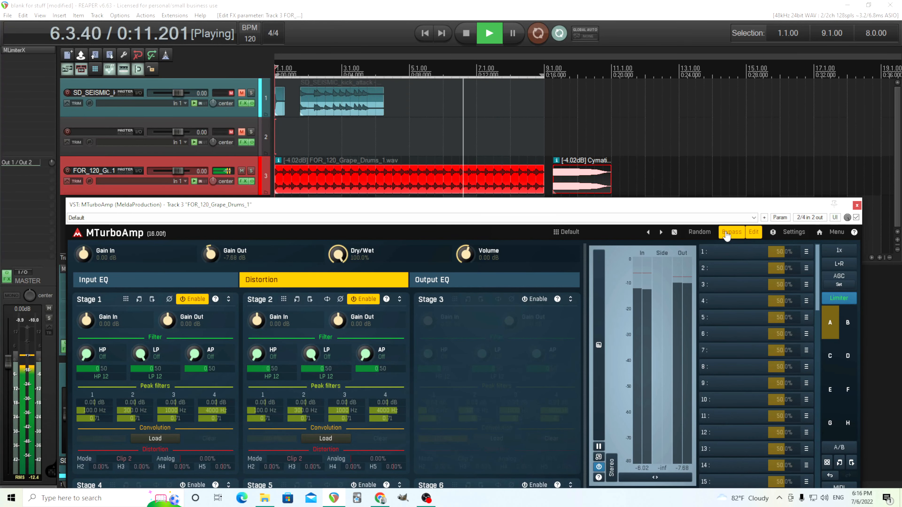
{"action": "key", "text": "space"}
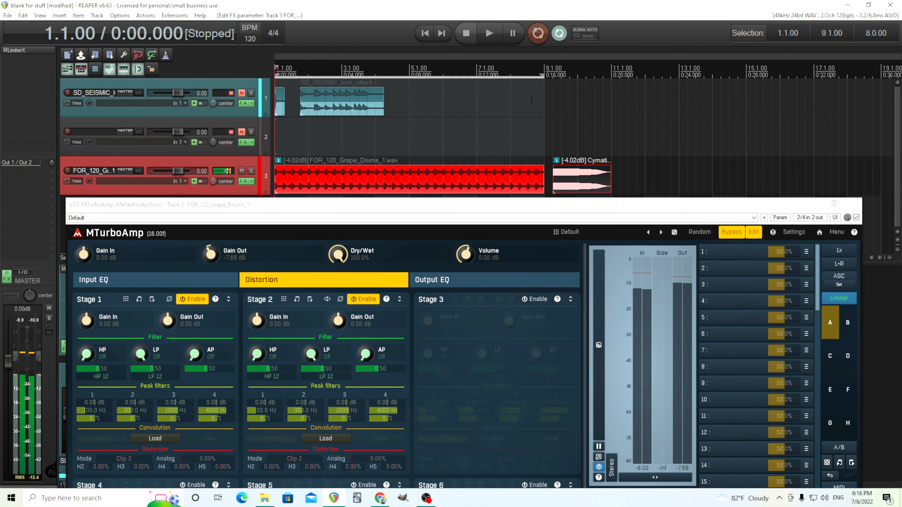
{"action": "left_click", "coordinate": [728, 233]}
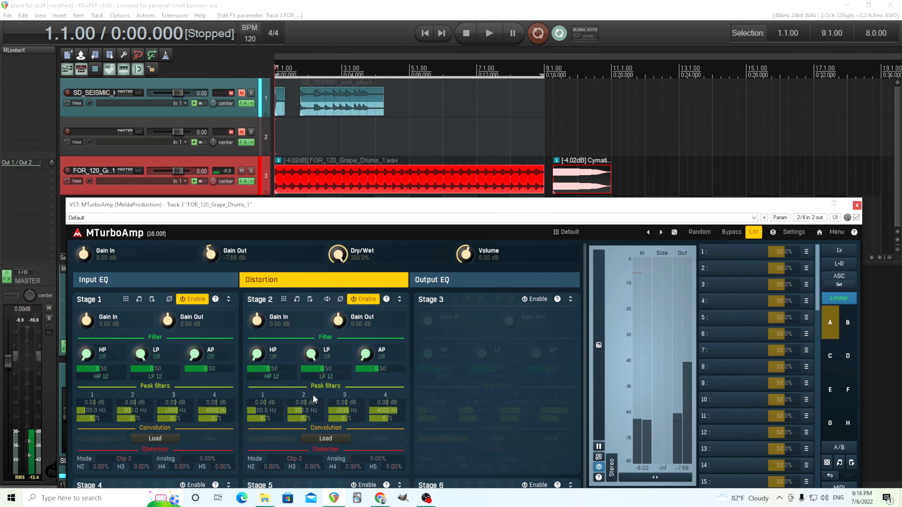
- Reset MTurboAmp's main Gain Out to 0.00 dB and disable distortion Stage 2
{"action": "double_click", "coordinate": [211, 253]}
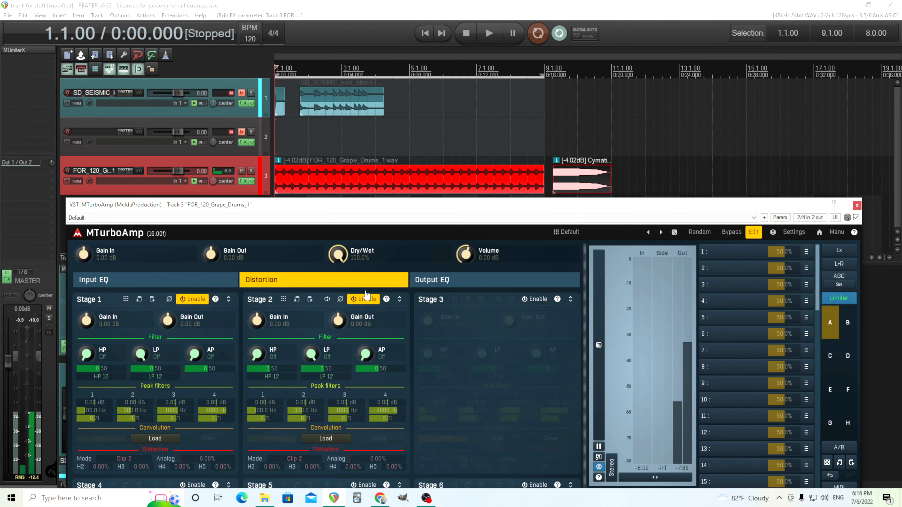
{"action": "left_click_drag", "start_coordinate": [385, 211], "coordinate": [388, 143]}
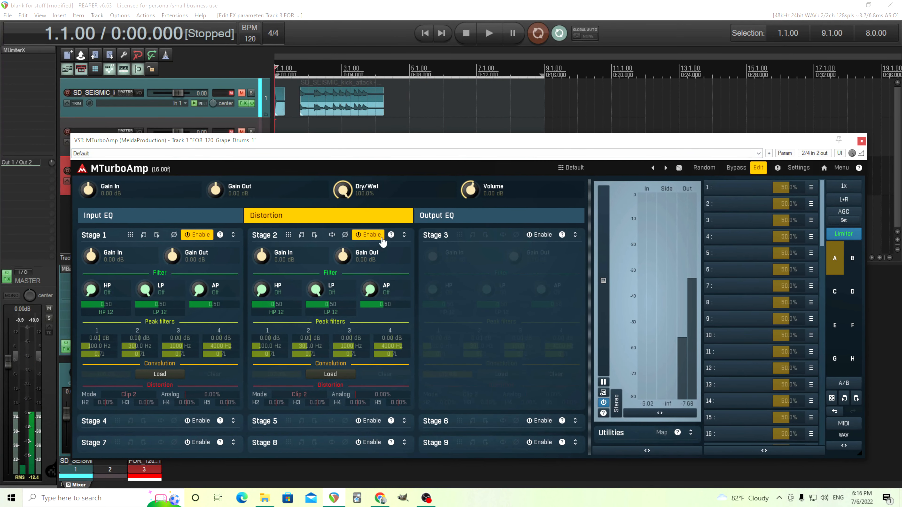
{"action": "left_click", "coordinate": [375, 237]}
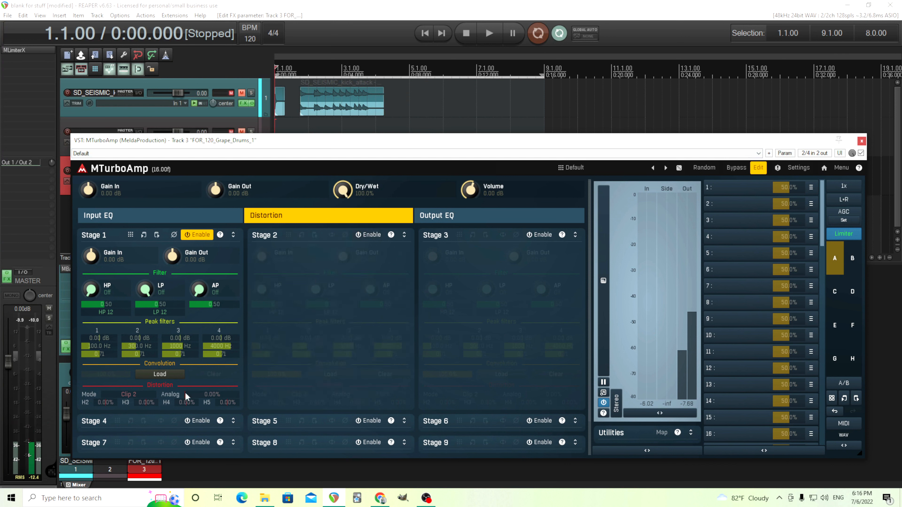
- Set Stage 1's distortion Analog amount to 100% and its mode to Soft 2
{"action": "left_click_drag", "start_coordinate": [198, 393], "coordinate": [198, 385]}
{"action": "left_click", "coordinate": [139, 395]}
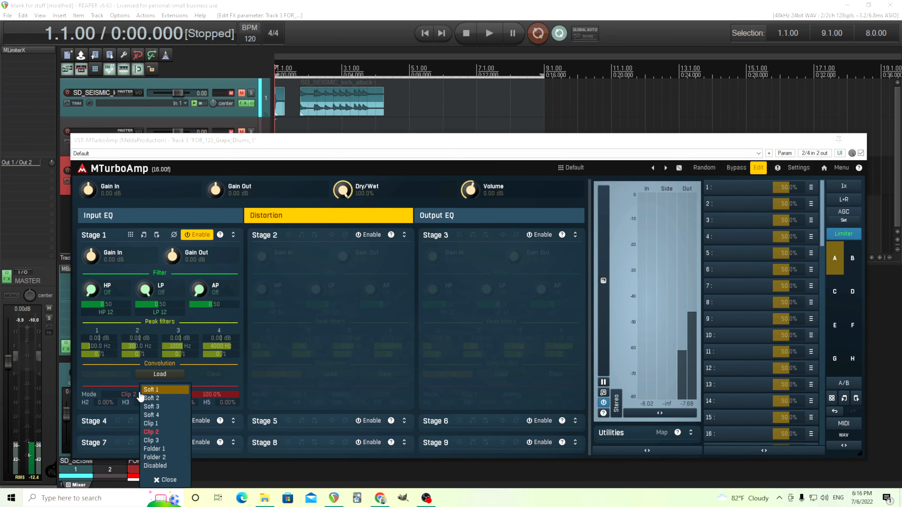
{"action": "left_click", "coordinate": [163, 400]}
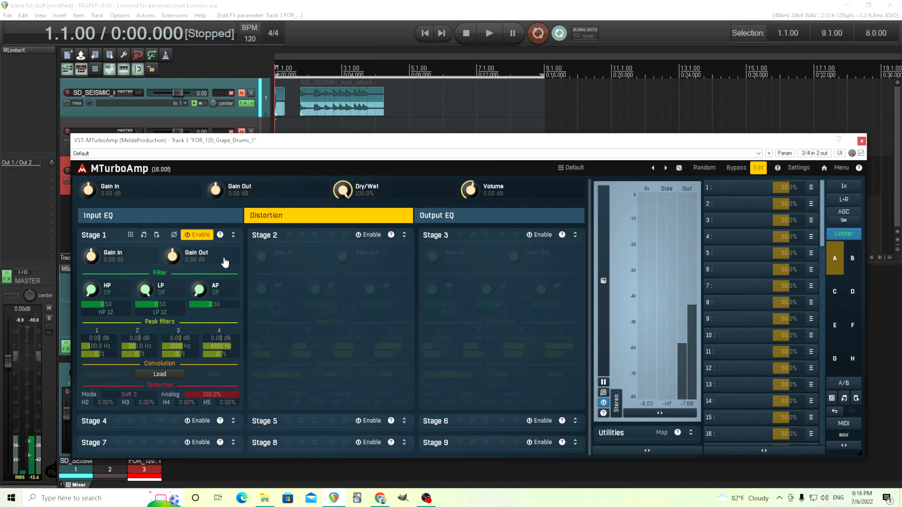
- Play the drum loop through the Stage 1 distortion and check the input and output peak levels with reset meters
{"action": "left_click_drag", "start_coordinate": [295, 147], "coordinate": [287, 214]}
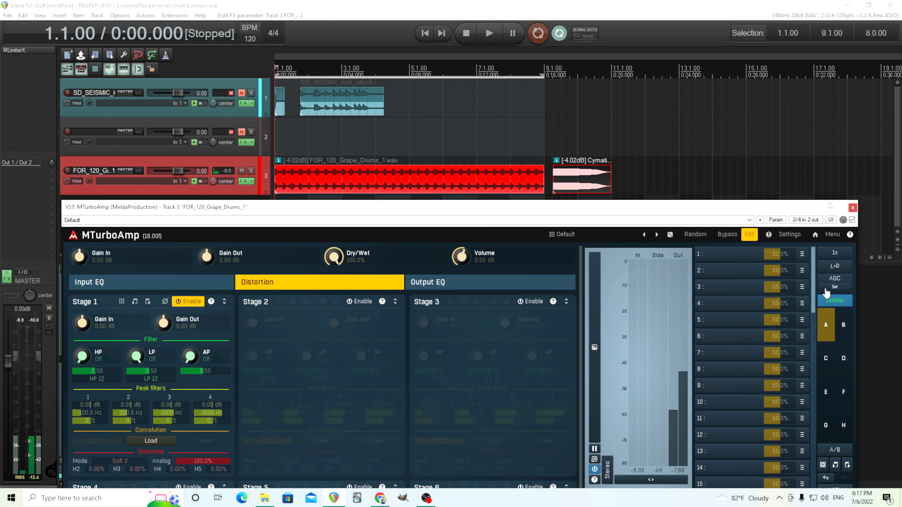
{"action": "left_click", "coordinate": [497, 38]}
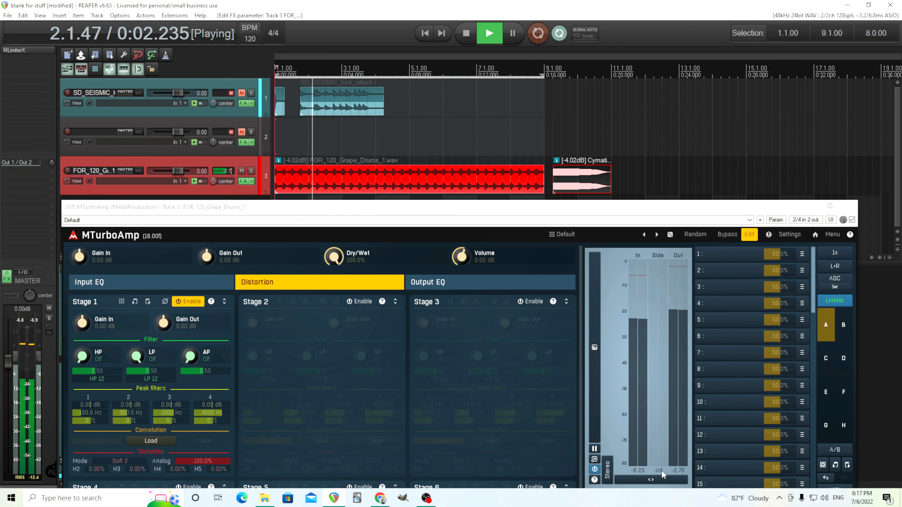
{"action": "left_click", "coordinate": [645, 473]}
{"action": "left_click", "coordinate": [685, 476]}
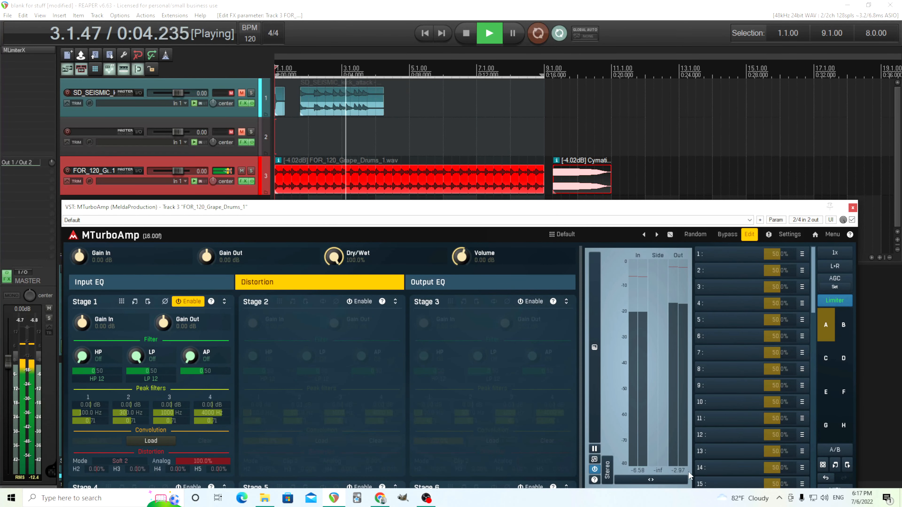
{"action": "left_click", "coordinate": [475, 37]}
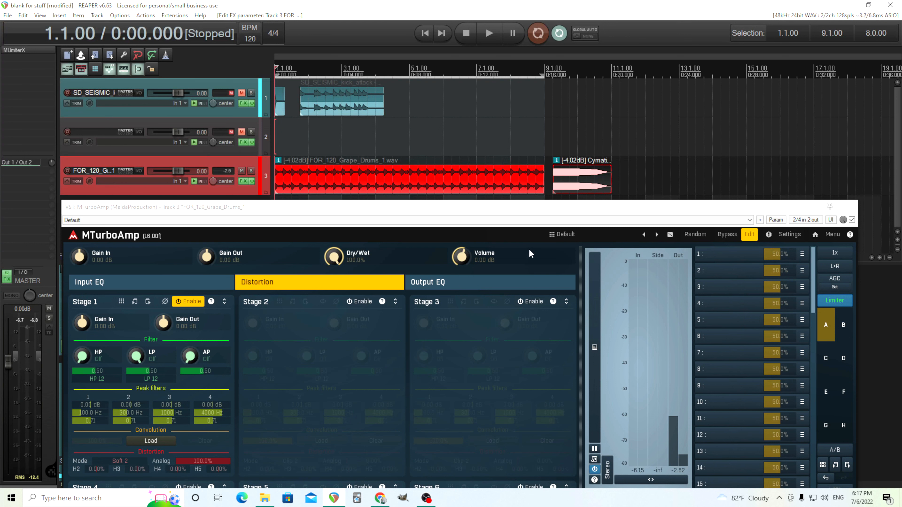
- Match MTurboAmp's output level to its input with AGC Set while the drum loop plays
{"action": "left_click", "coordinate": [496, 40]}
{"action": "left_click", "coordinate": [842, 287]}
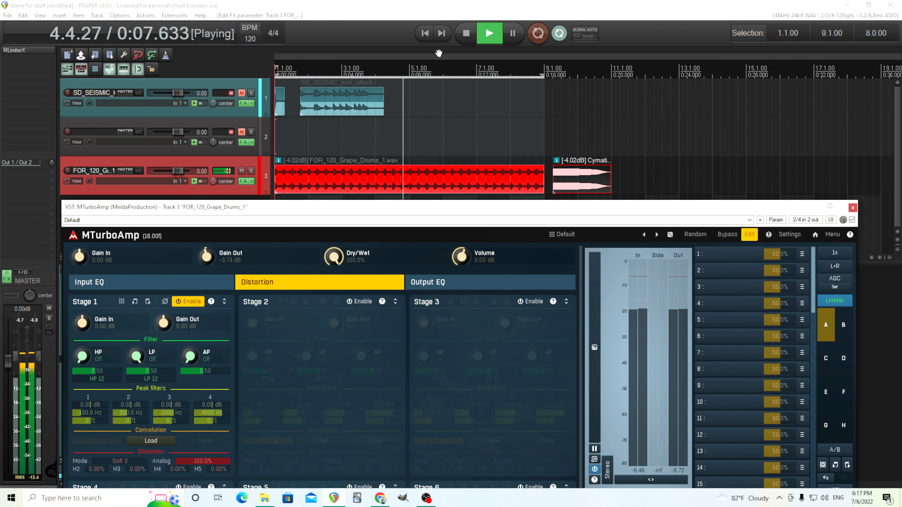
{"action": "left_click", "coordinate": [465, 38]}
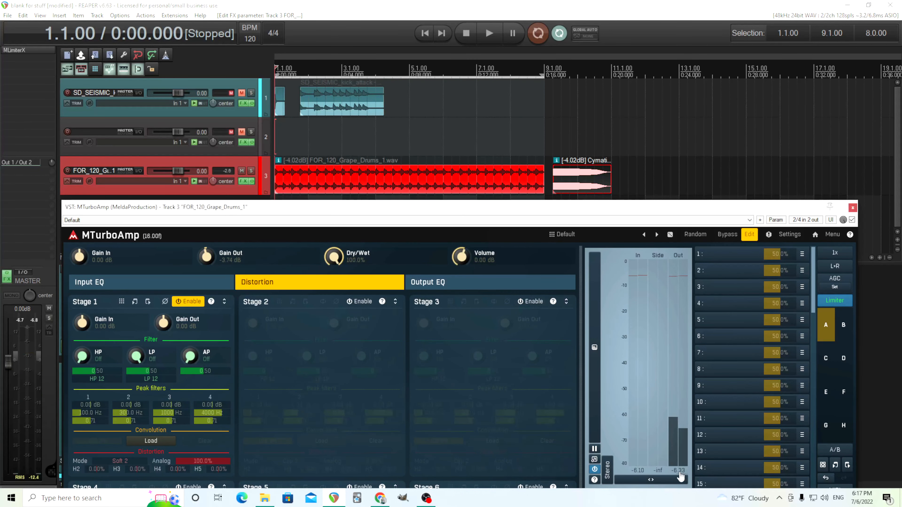
- Compare the level-matched Stage 1 distortion with the bypassed signal during drum loop playback, ending with the effect active
{"action": "left_click_drag", "start_coordinate": [565, 209], "coordinate": [562, 123]}
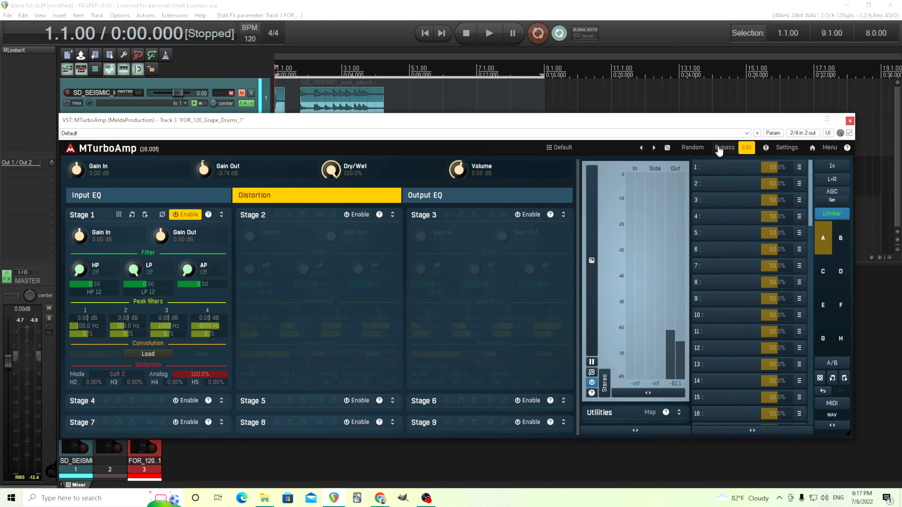
{"action": "left_click", "coordinate": [495, 41]}
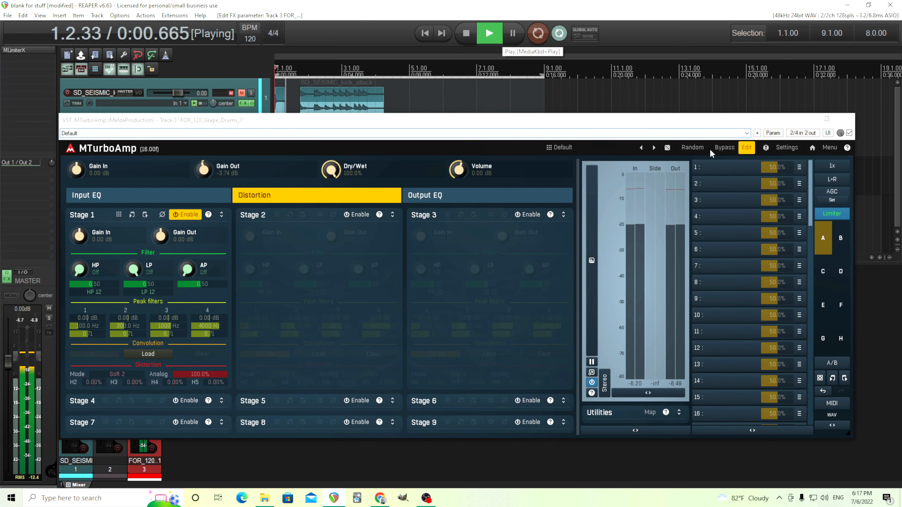
{"action": "left_click", "coordinate": [724, 149]}
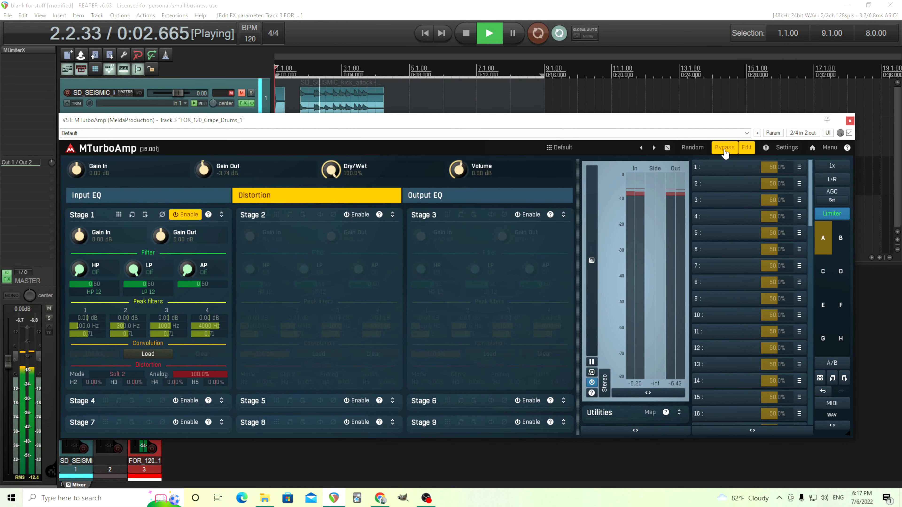
{"action": "left_click", "coordinate": [724, 152]}
{"action": "left_click", "coordinate": [725, 152]}
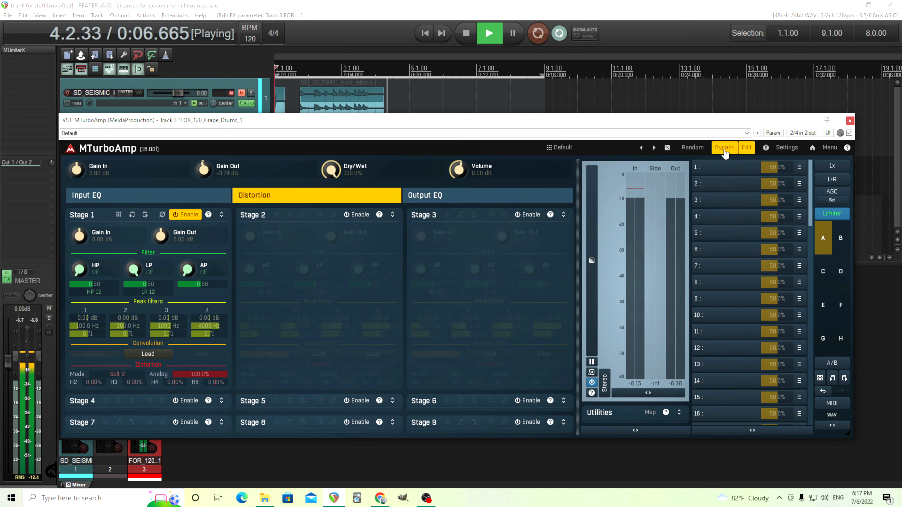
{"action": "left_click", "coordinate": [725, 152]}
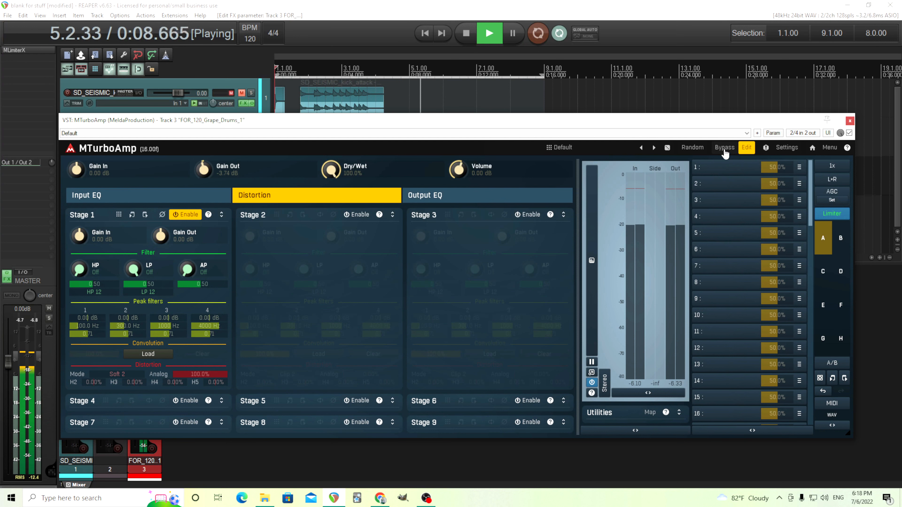
{"action": "left_click", "coordinate": [724, 152]}
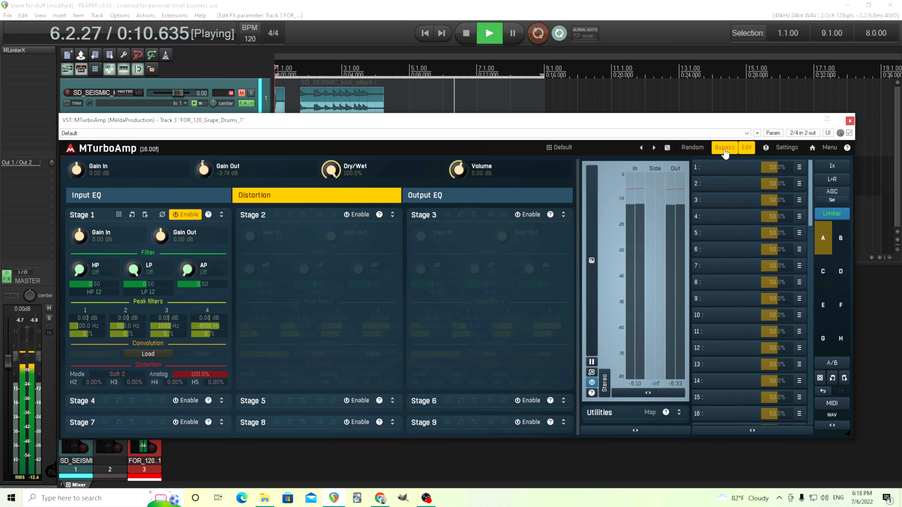
{"action": "left_click", "coordinate": [725, 152]}
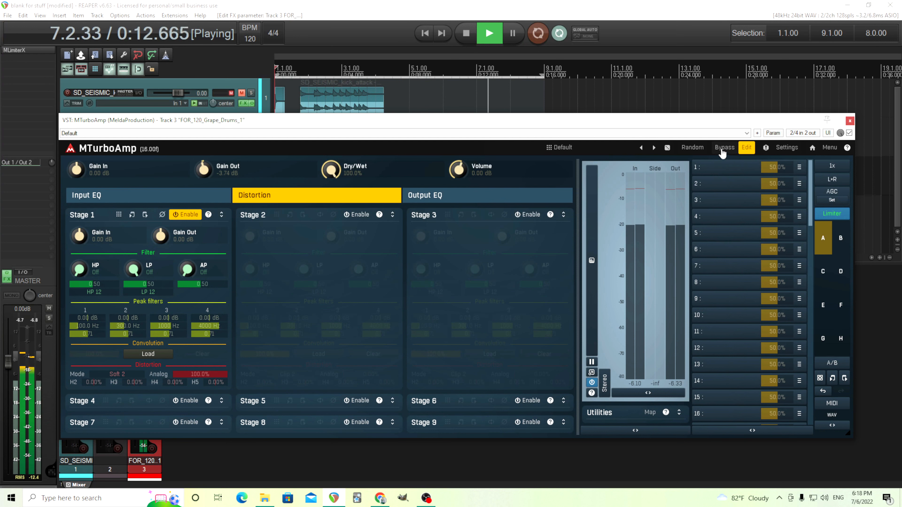
{"action": "left_click", "coordinate": [466, 34]}
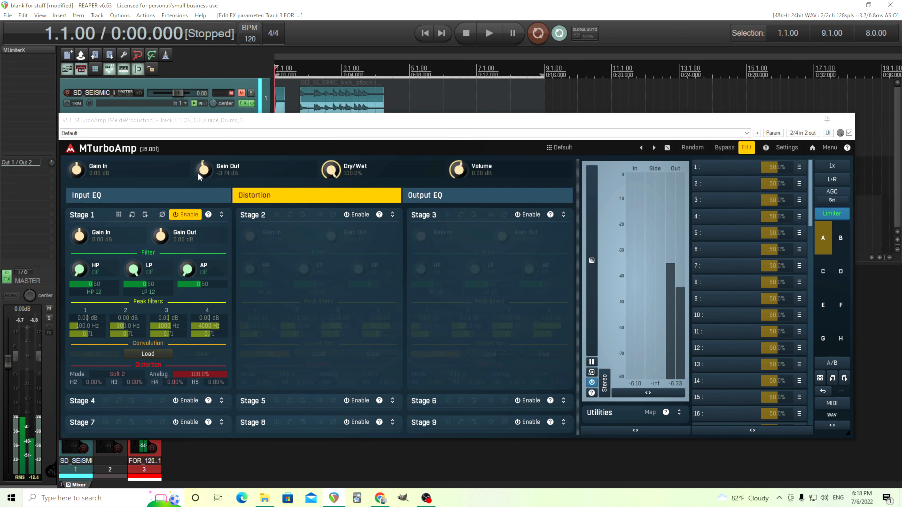
- Set Stage 1's Gain Out to -3.7 dB and reset the plugin's global Gain Out to 0 dB
{"action": "double_click", "coordinate": [164, 245]}
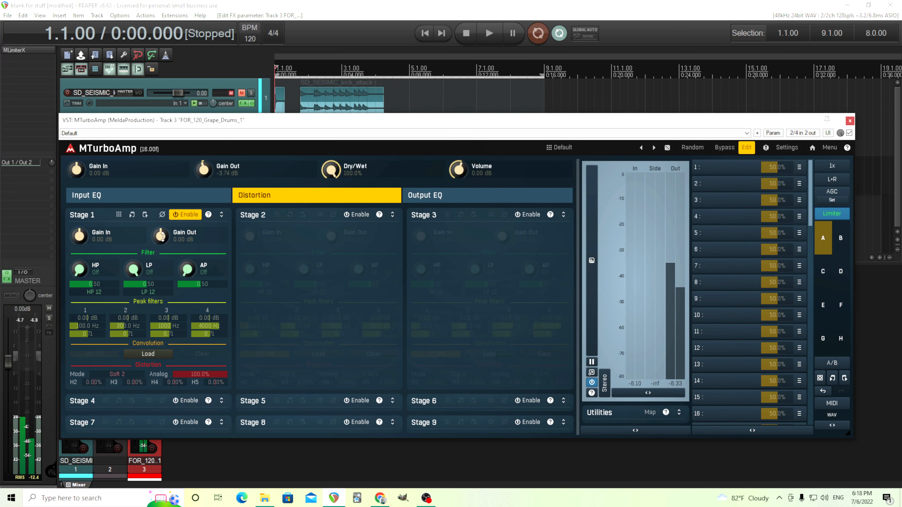
{"action": "left_click", "coordinate": [200, 335]}
{"action": "left_click", "coordinate": [200, 320]}
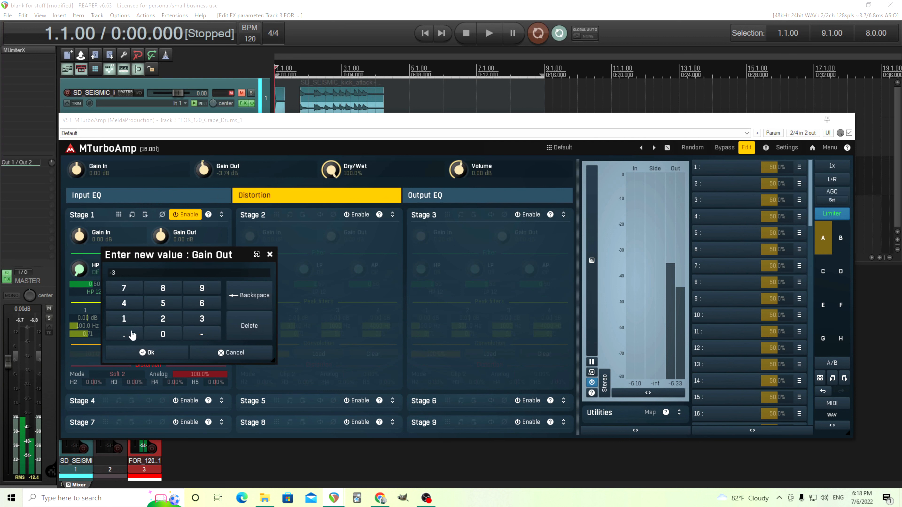
{"action": "left_click", "coordinate": [124, 292]}
{"action": "left_click", "coordinate": [151, 353]}
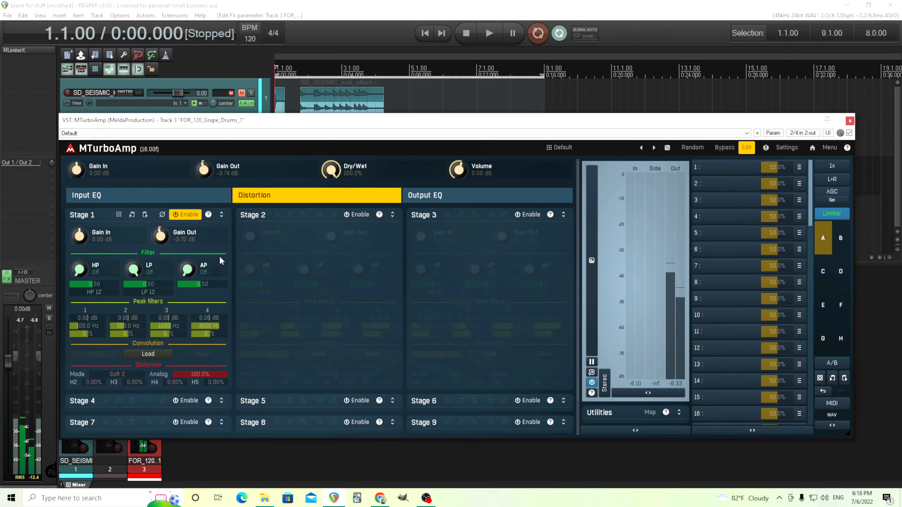
{"action": "left_click", "coordinate": [207, 170], "text": "ctrl"}
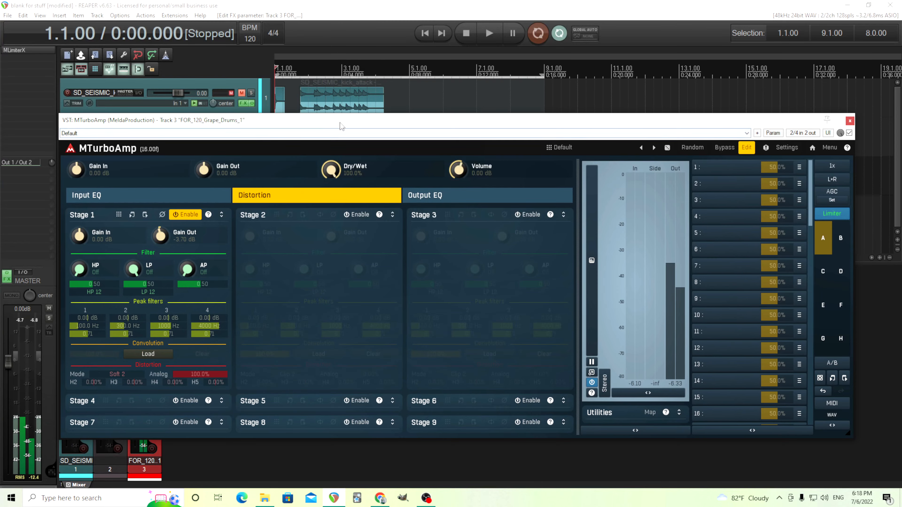
- Enable Stage 2 and copy Stage 1's complete settings into it
{"action": "mouse_move", "coordinate": [340, 123]}
{"action": "left_mouse_down"}
{"action": "mouse_move", "coordinate": [342, 205]}
{"action": "mouse_move", "coordinate": [341, 131]}
{"action": "left_mouse_up"}
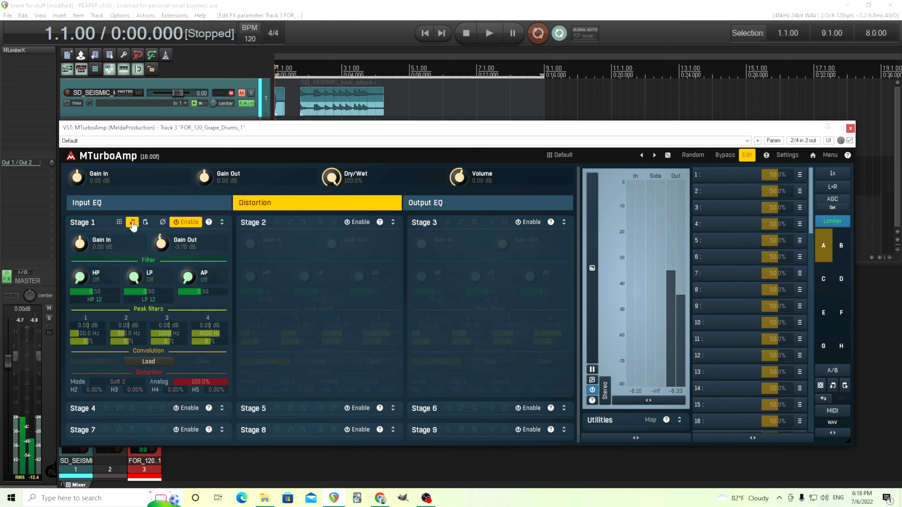
{"action": "left_click", "coordinate": [358, 222]}
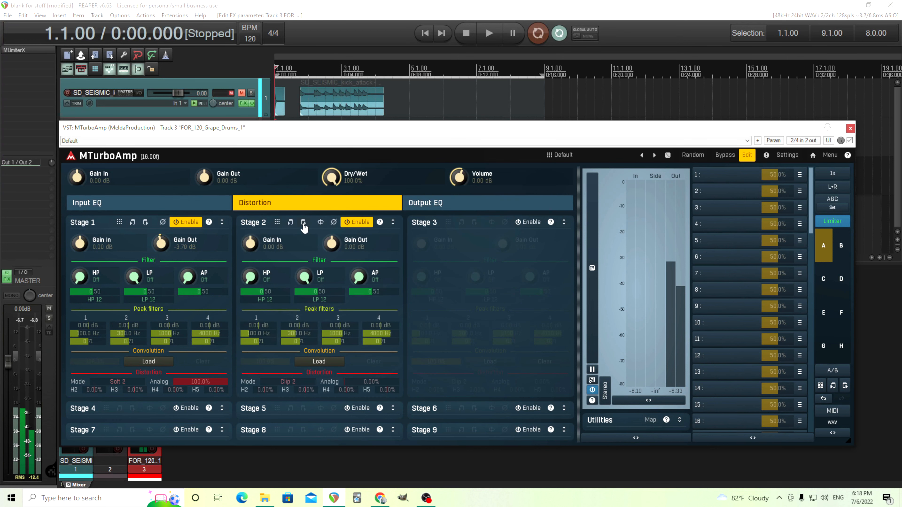
{"action": "left_click", "coordinate": [303, 223]}
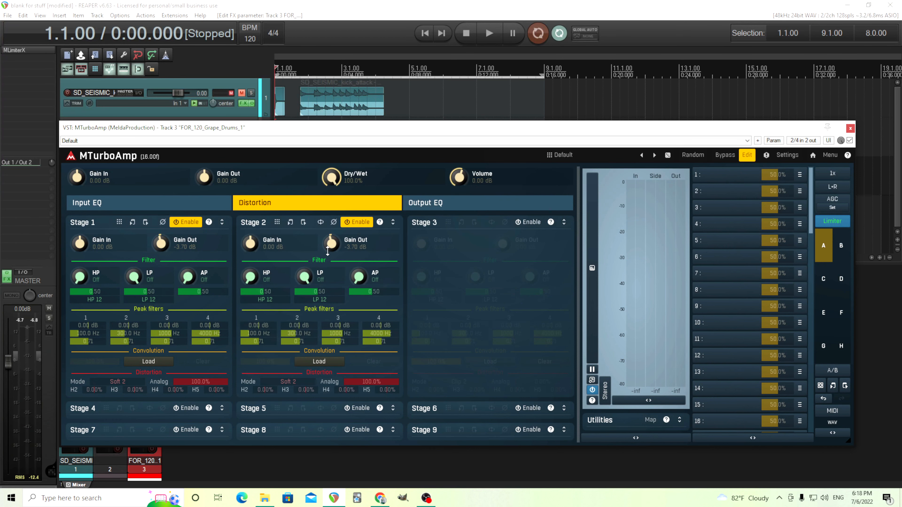
- Compare the two-stage distortion with the bypassed signal during drum loop playback, ending with the effect active and playback stopped
{"action": "left_click_drag", "start_coordinate": [370, 132], "coordinate": [357, 196]}
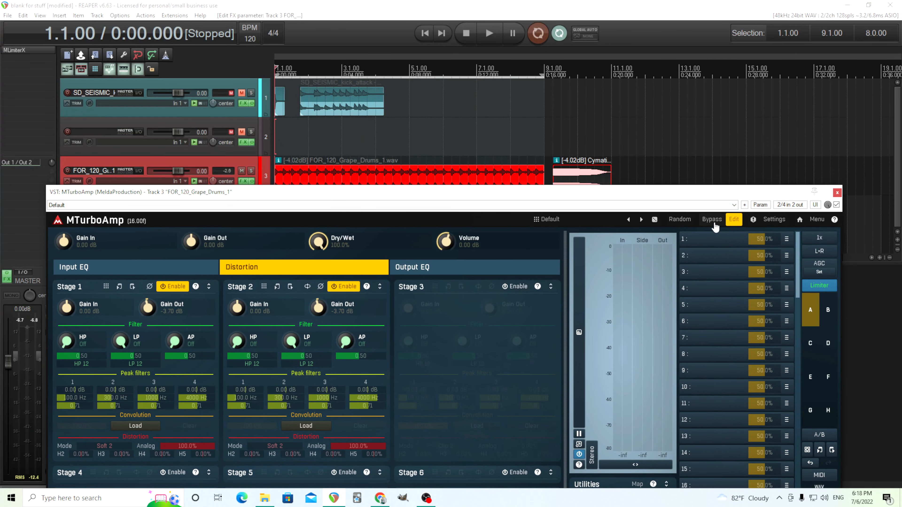
{"action": "left_click", "coordinate": [488, 35]}
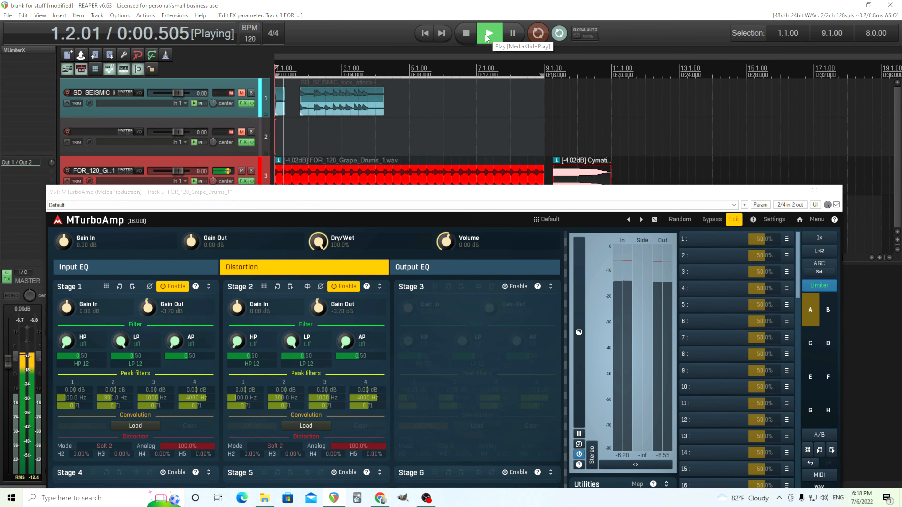
{"action": "left_click", "coordinate": [712, 220]}
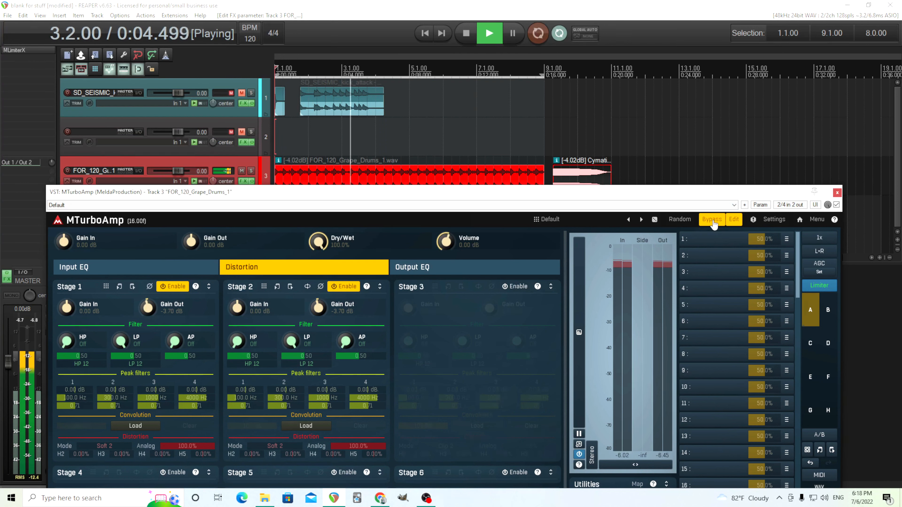
{"action": "left_click", "coordinate": [712, 221]}
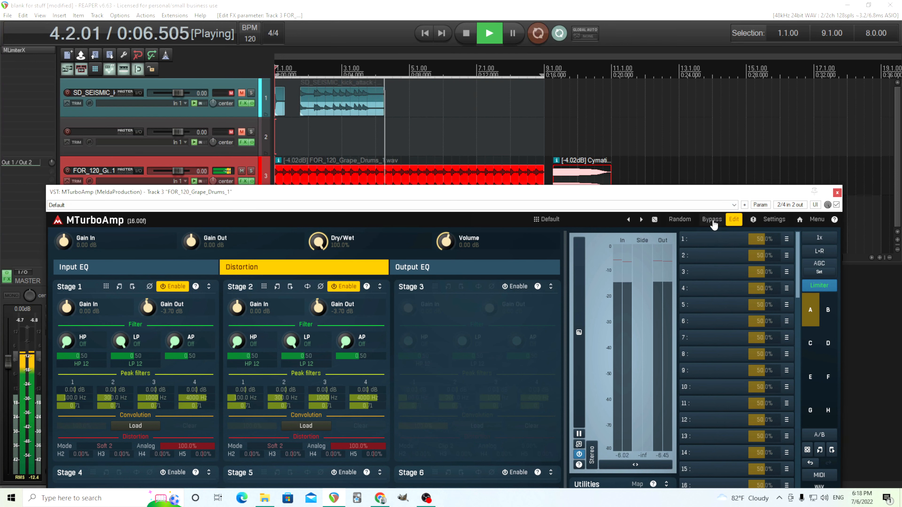
{"action": "left_click", "coordinate": [461, 34]}
- Enable Stage 3 and give it the same copied Stage 1 distortion settings
{"action": "left_click_drag", "start_coordinate": [529, 194], "coordinate": [535, 146]}
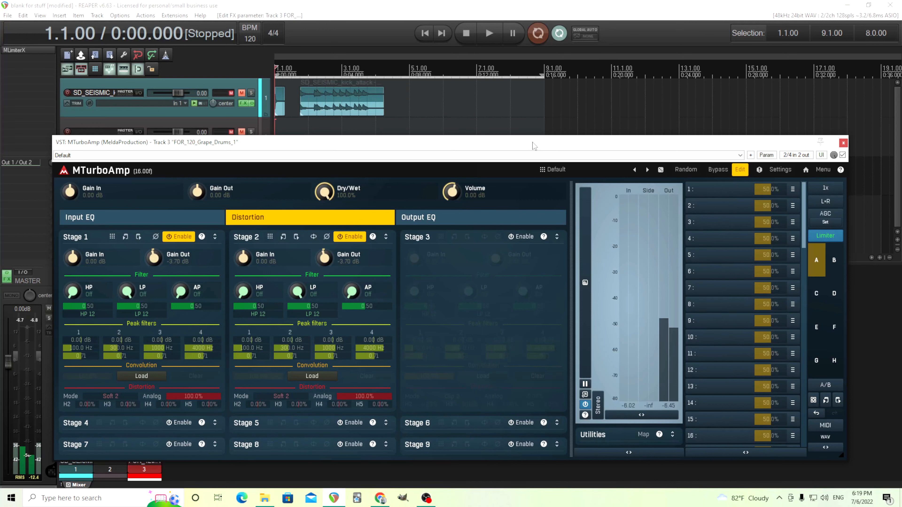
{"action": "left_click", "coordinate": [530, 237]}
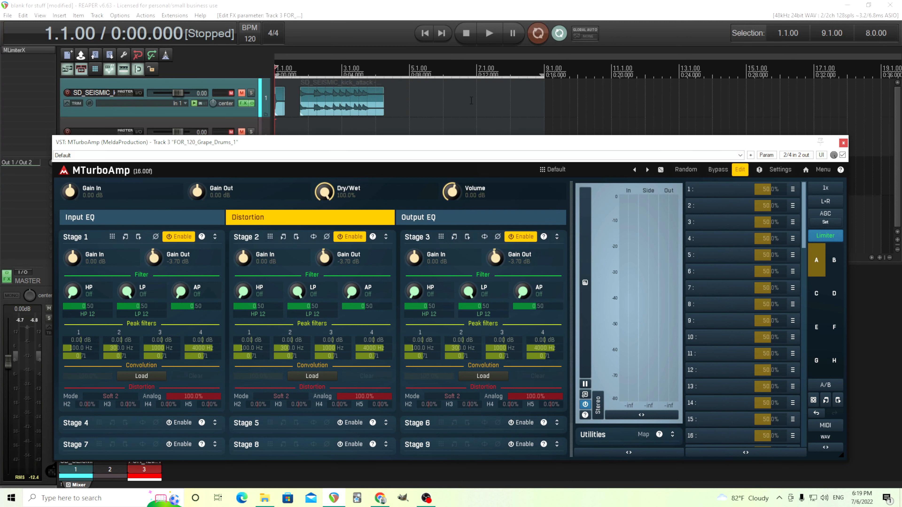
- Compare the three-stage distortion with the bypassed signal several times during playback, then stop and leave the effect active
{"action": "left_click", "coordinate": [489, 33]}
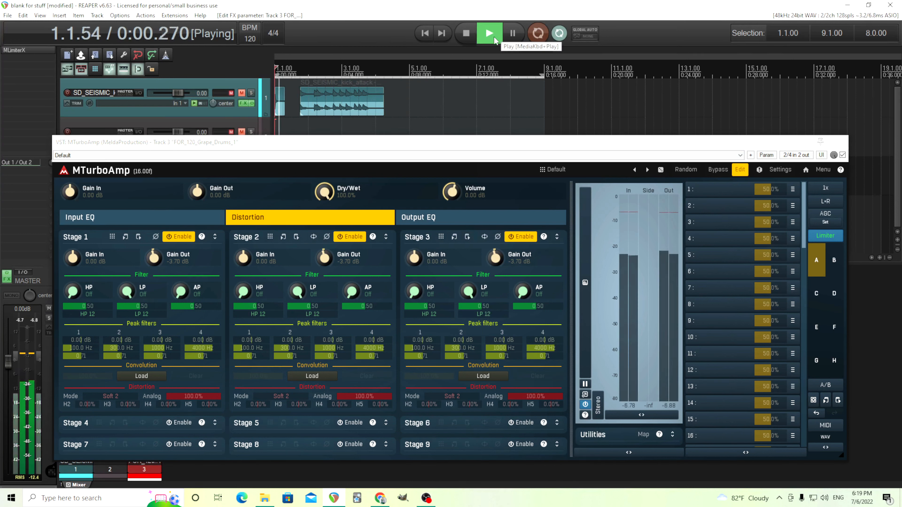
{"action": "left_click", "coordinate": [718, 171]}
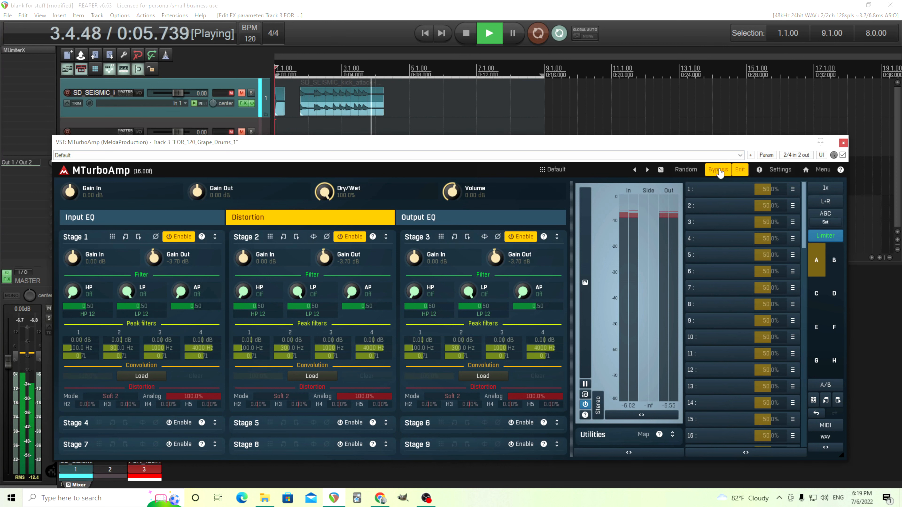
{"action": "left_click", "coordinate": [719, 170]}
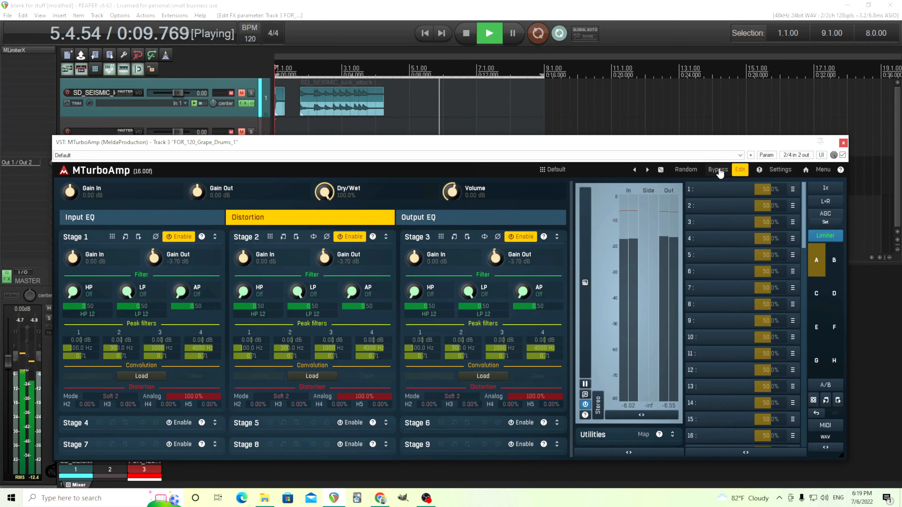
{"action": "left_click", "coordinate": [719, 170]}
{"action": "left_click", "coordinate": [718, 170]}
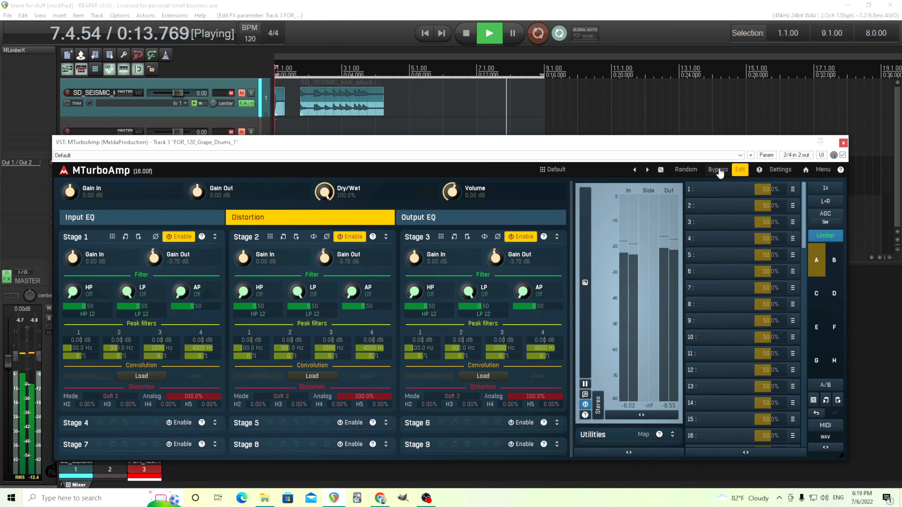
{"action": "left_click", "coordinate": [718, 170]}
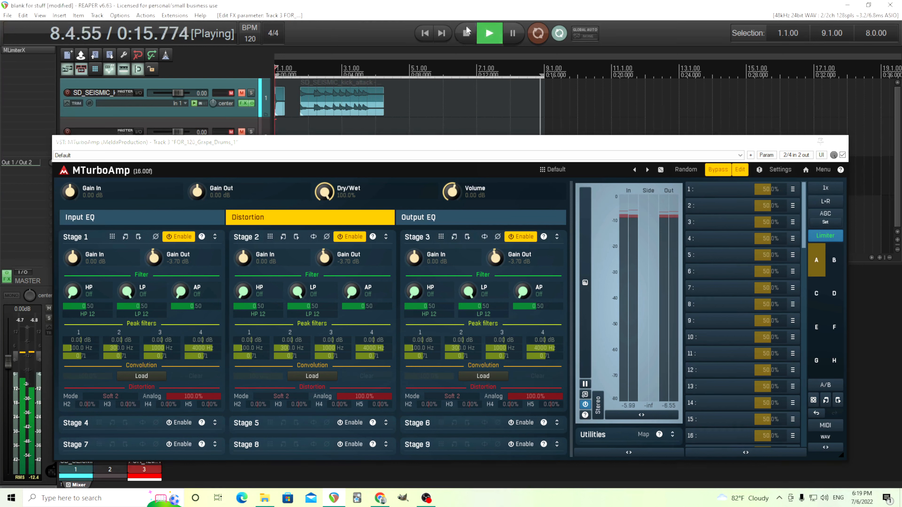
{"action": "left_click", "coordinate": [466, 34]}
{"action": "left_click", "coordinate": [718, 170]}
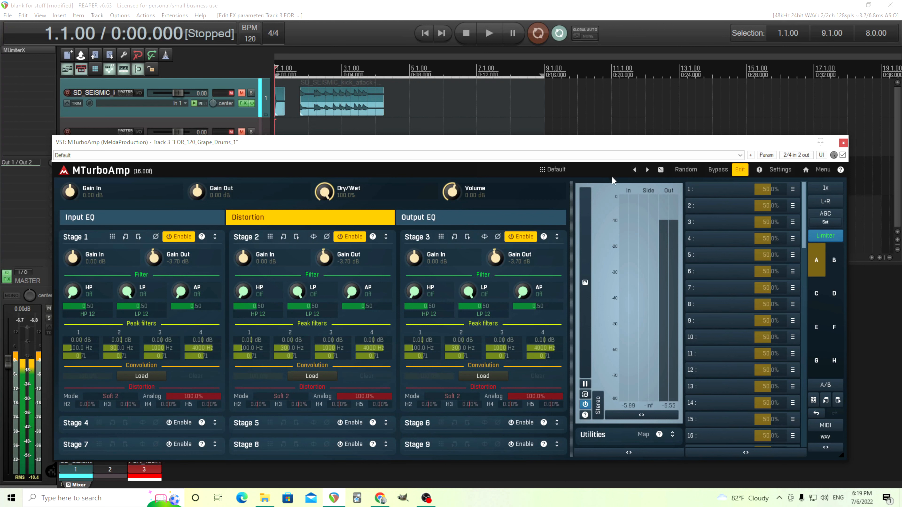
- Assign multiparameter 1 to the global Gain In and multiparameter 2 to the global Gain Out using Quick learn
{"action": "left_click", "coordinate": [792, 190]}
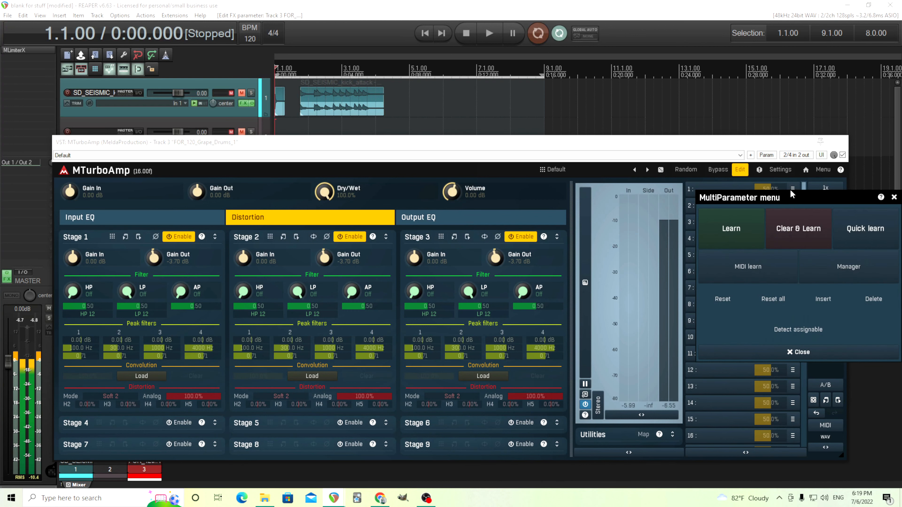
{"action": "left_click", "coordinate": [853, 236]}
{"action": "left_click_drag", "start_coordinate": [71, 192], "coordinate": [70, 201]}
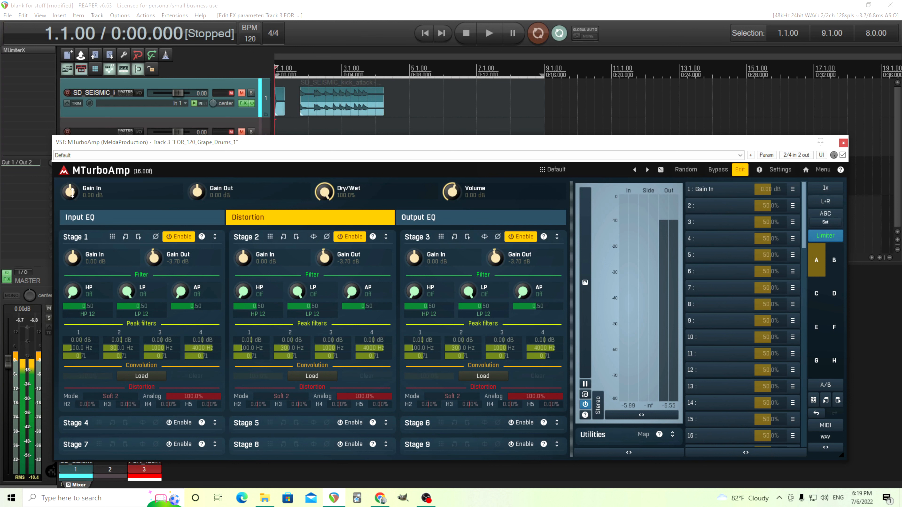
{"action": "left_click", "coordinate": [793, 205]}
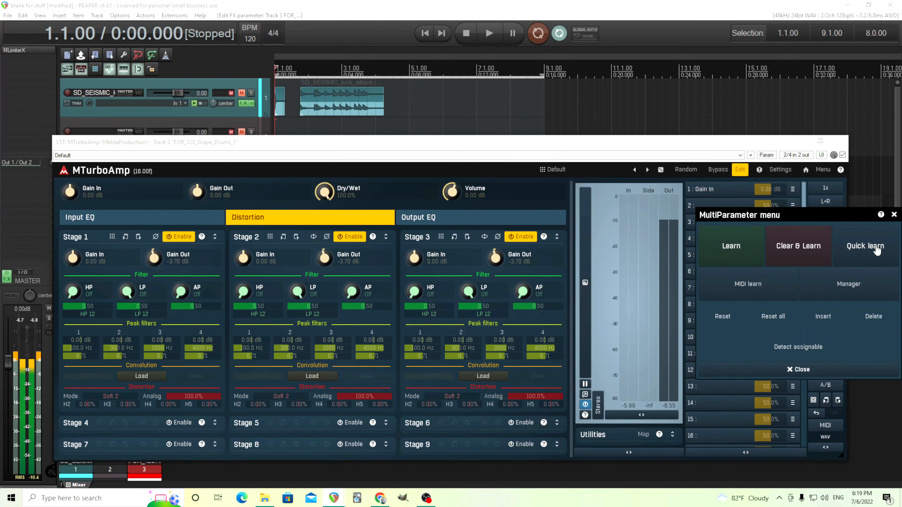
{"action": "left_click", "coordinate": [865, 246]}
{"action": "left_click", "coordinate": [201, 191]}
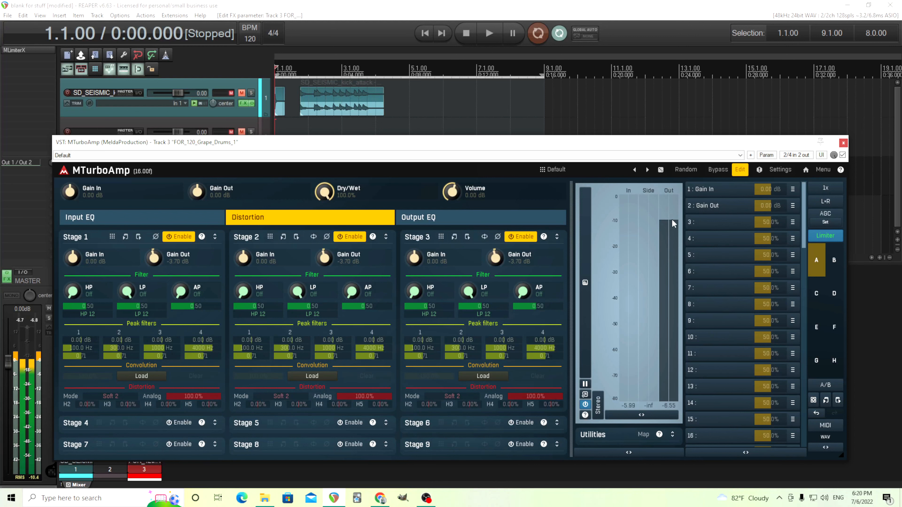
- Audition different drive amounts with the Gain In and Gain Out multiparameters during playback, then reset both to 0 dB
{"action": "left_click", "coordinate": [490, 34]}
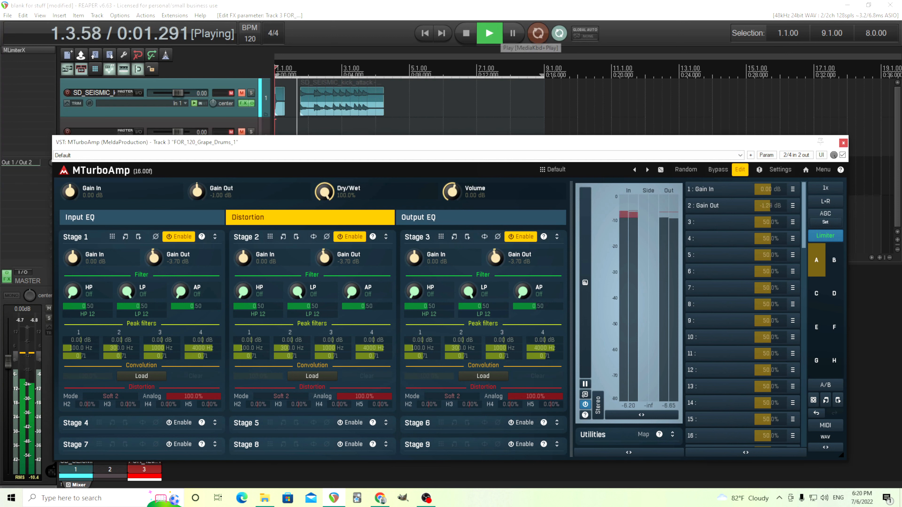
{"action": "mouse_move", "coordinate": [773, 205]}
{"action": "left_mouse_down"}
{"action": "mouse_move", "coordinate": [773, 176]}
{"action": "mouse_move", "coordinate": [774, 200]}
{"action": "left_mouse_up"}
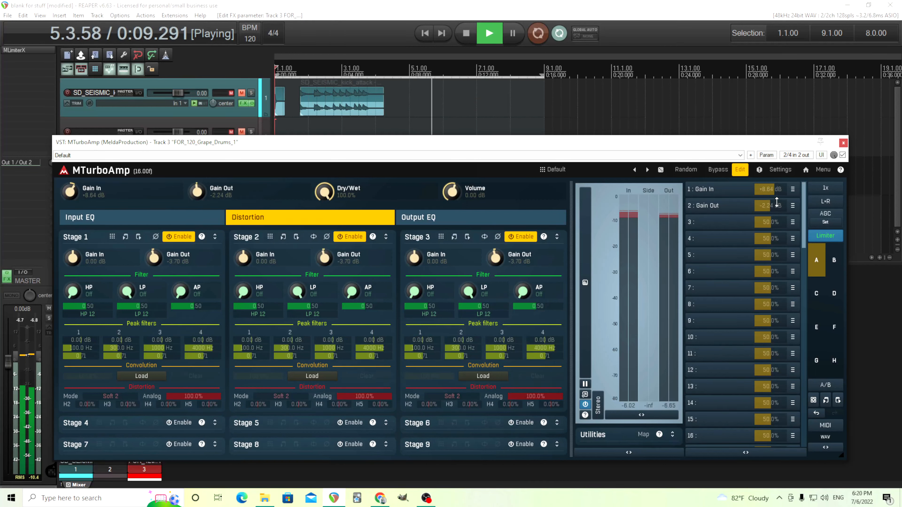
{"action": "mouse_move", "coordinate": [775, 190]}
{"action": "left_mouse_down"}
{"action": "mouse_move", "coordinate": [775, 205]}
{"action": "mouse_move", "coordinate": [775, 196]}
{"action": "left_mouse_up"}
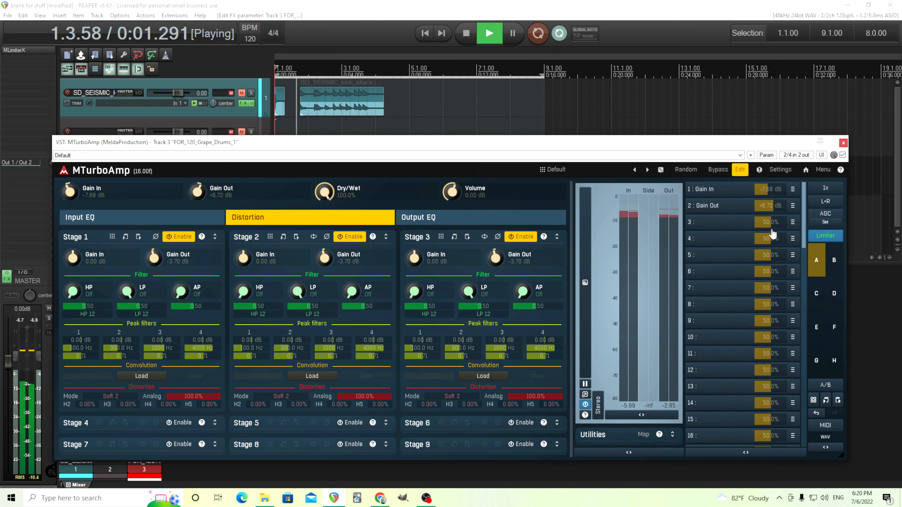
{"action": "left_click", "coordinate": [468, 35]}
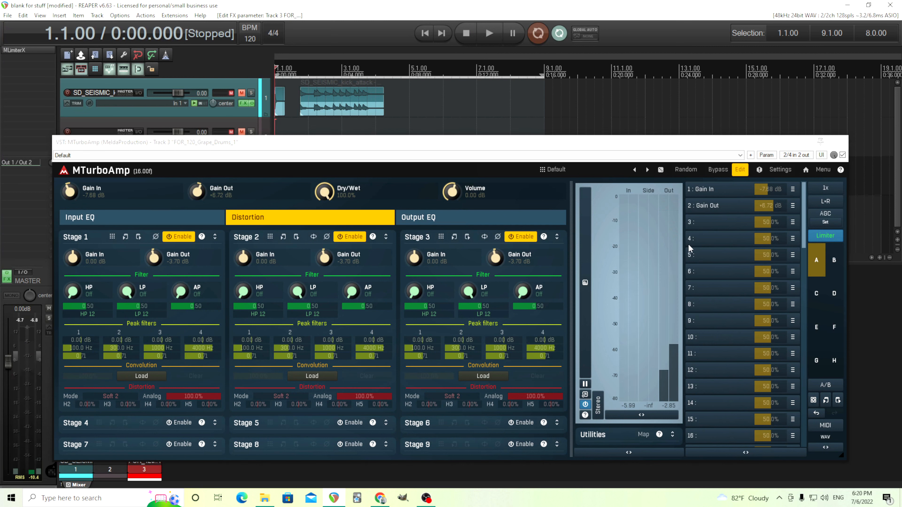
{"action": "double_click", "coordinate": [770, 191]}
{"action": "double_click", "coordinate": [773, 206]}
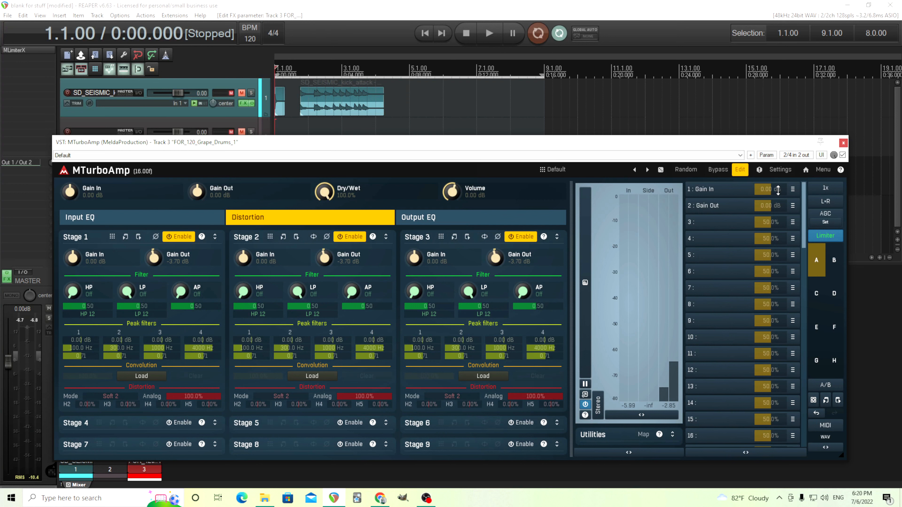
- Set the Input EQ's high-pass filter slope to HP 6
{"action": "left_click", "coordinate": [114, 222]}
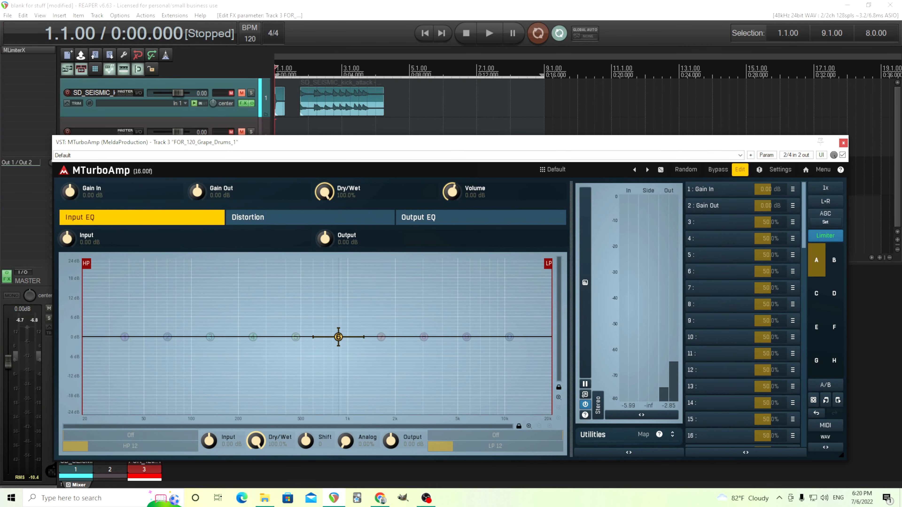
{"action": "left_click_drag", "start_coordinate": [87, 447], "coordinate": [75, 446]}
{"action": "mouse_move", "coordinate": [87, 264]}
{"action": "left_mouse_down"}
{"action": "mouse_move", "coordinate": [241, 265]}
{"action": "mouse_move", "coordinate": [87, 263]}
{"action": "left_mouse_up"}
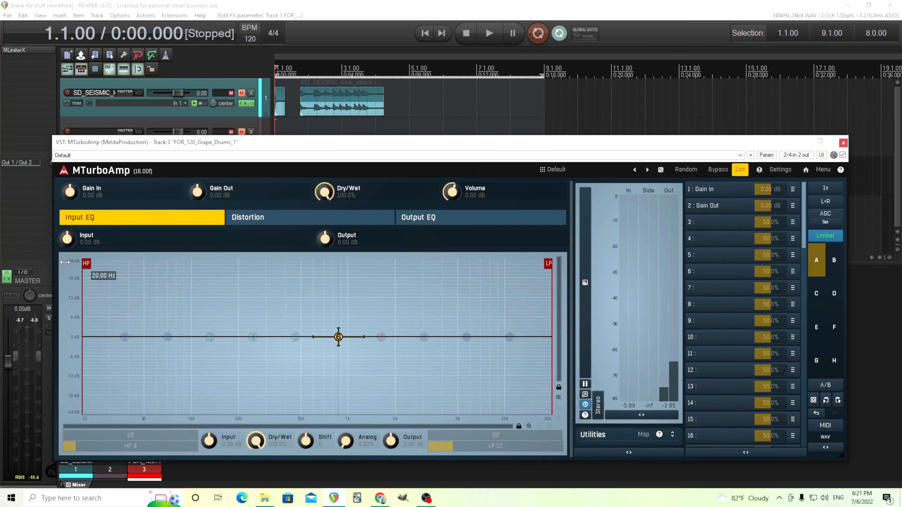
- Raise the Input EQ's high-pass cutoff to about 92.55 Hz while the drum loop plays
{"action": "left_click_drag", "start_coordinate": [299, 142], "coordinate": [299, 209]}
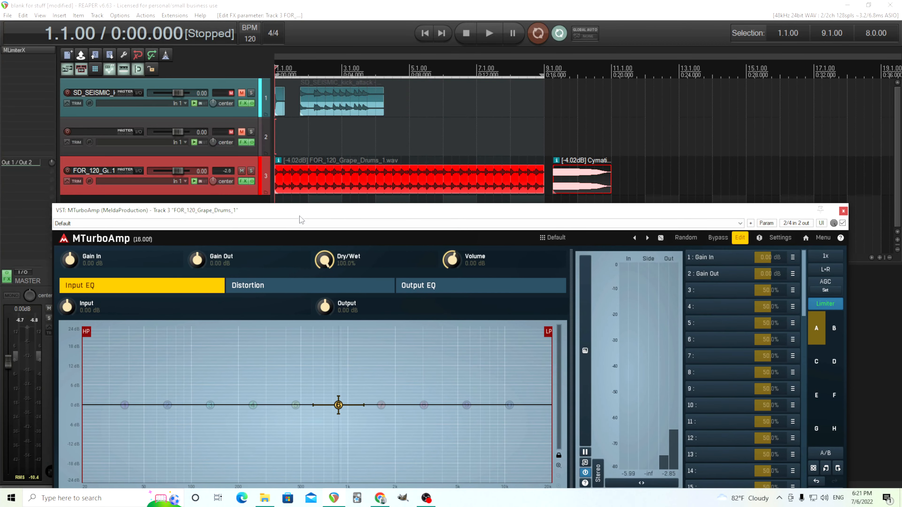
{"action": "left_click", "coordinate": [493, 34]}
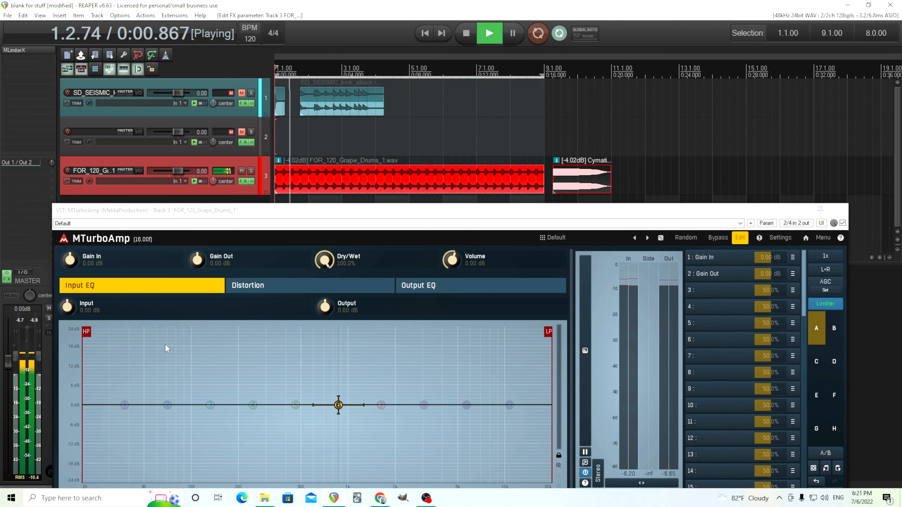
{"action": "left_click_drag", "start_coordinate": [217, 202], "coordinate": [224, 119]}
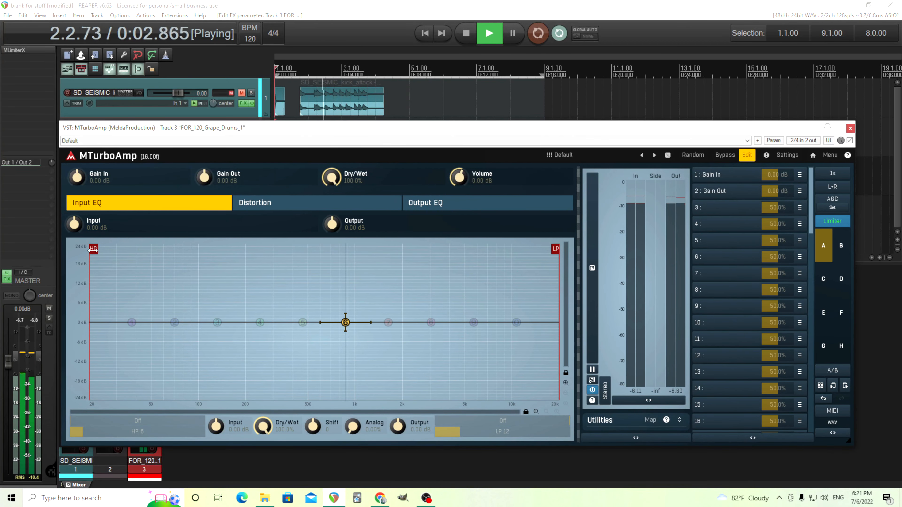
{"action": "left_click_drag", "start_coordinate": [94, 249], "coordinate": [195, 252]}
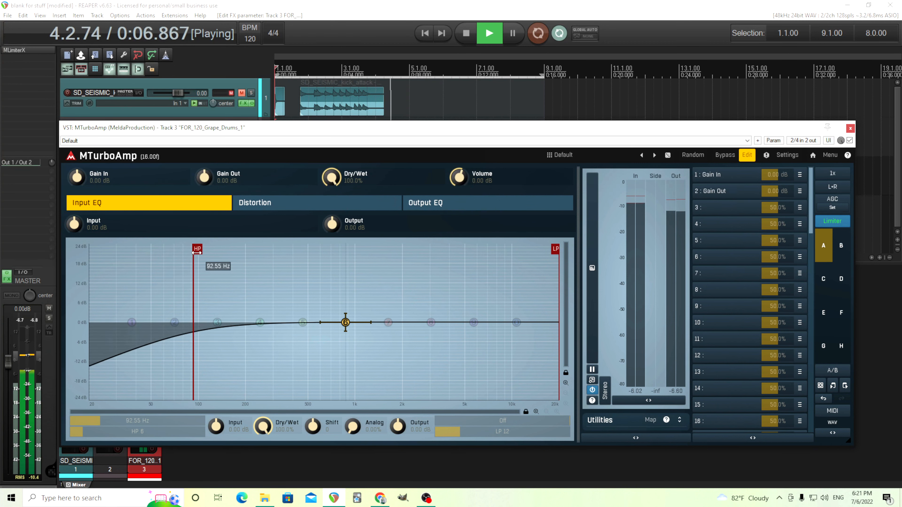
{"action": "left_click_drag", "start_coordinate": [195, 252], "coordinate": [197, 252]}
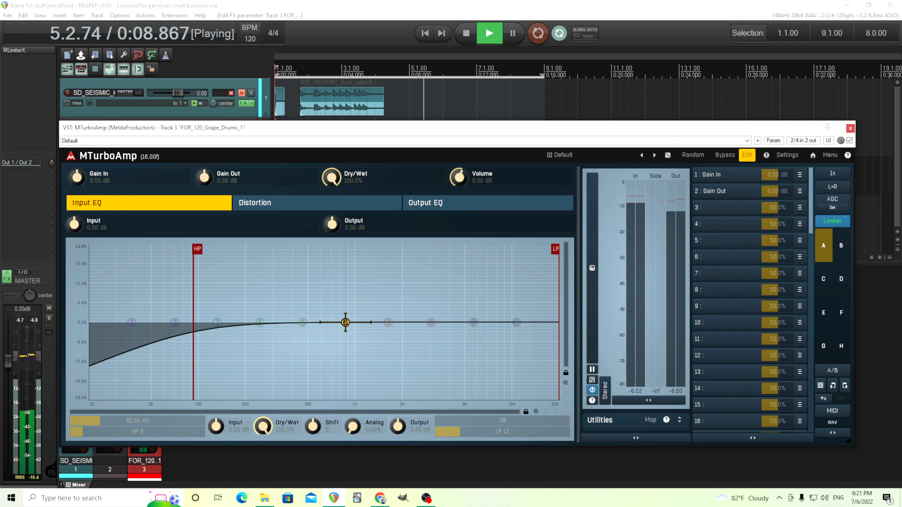
- Raise multiparameter 2, Gain Out, by about 1.3 dB during playback, compare the result with bypass, and stop playback
{"action": "left_click_drag", "start_coordinate": [778, 192], "coordinate": [780, 191]}
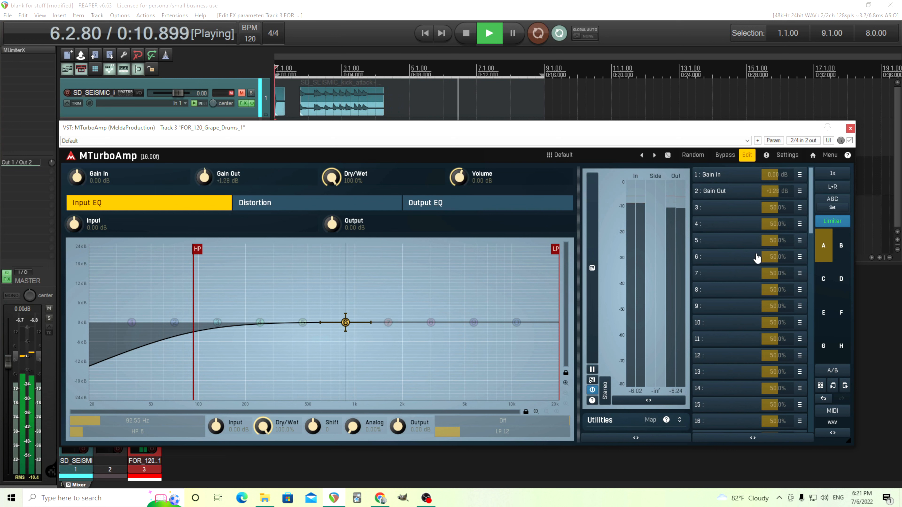
{"action": "left_click", "coordinate": [729, 159]}
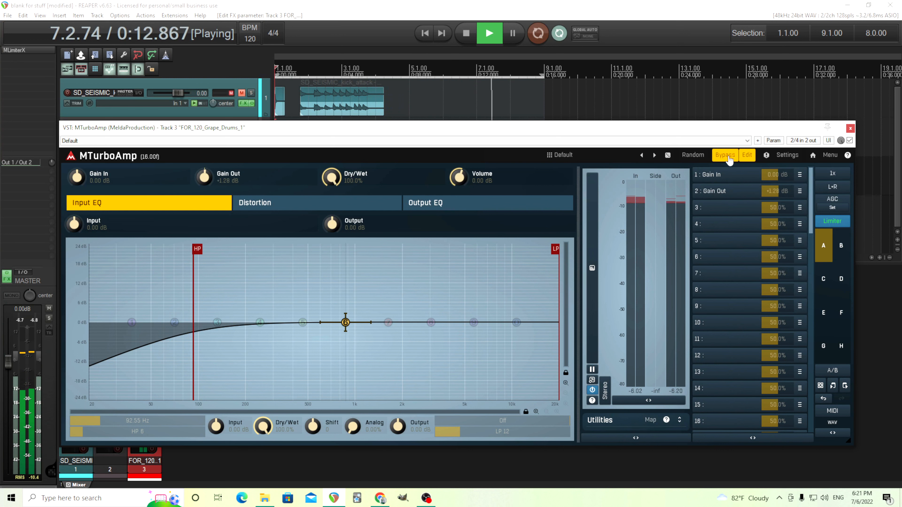
{"action": "left_click", "coordinate": [730, 160]}
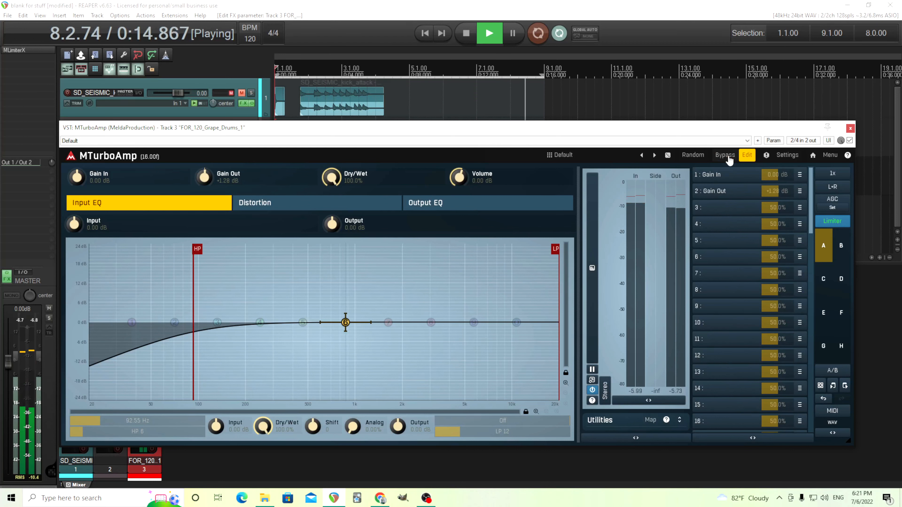
{"action": "left_click", "coordinate": [469, 33]}
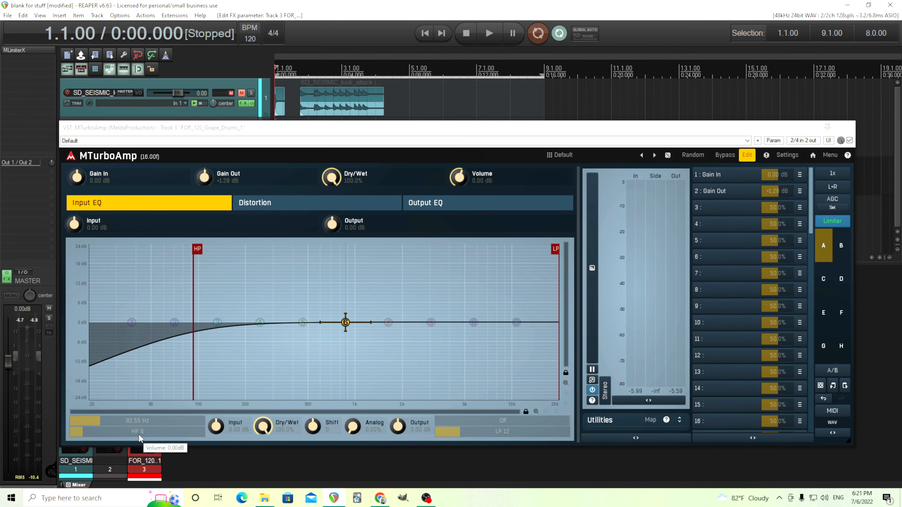
- Turn off the Input EQ's high-pass filter and enable low-shelf band 1 at about 104 Hz with about -5.19 dB gain
{"action": "left_click_drag", "start_coordinate": [198, 249], "coordinate": [90, 250]}
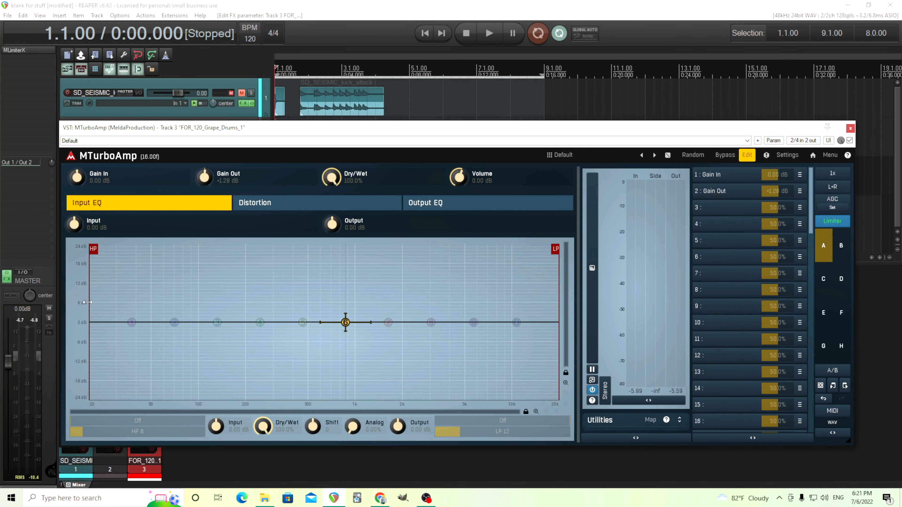
{"action": "left_click_drag", "start_coordinate": [131, 324], "coordinate": [202, 340]}
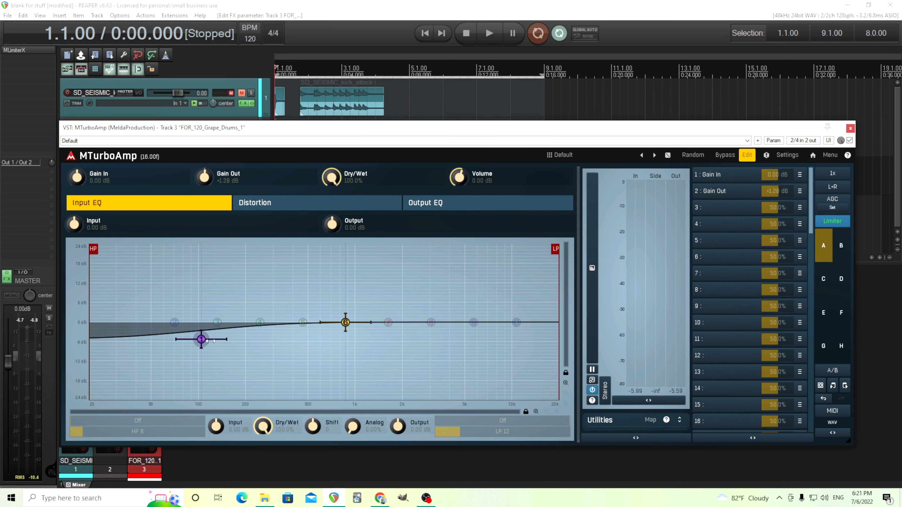
- Set the Q of Input EQ band 1 to 50% and its gain to -10 dB
{"action": "double_click", "coordinate": [201, 339]}
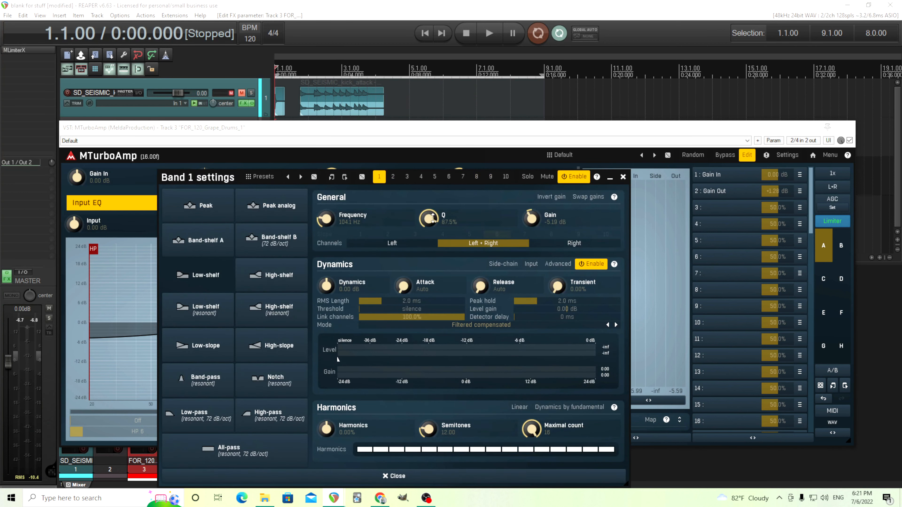
{"action": "double_click", "coordinate": [431, 218]}
{"action": "left_click", "coordinate": [442, 286]}
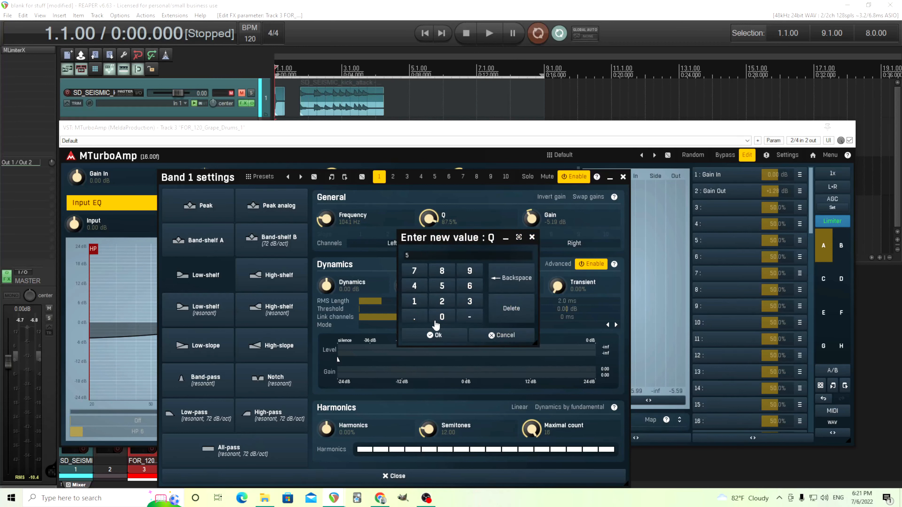
{"action": "left_click", "coordinate": [442, 316]}
{"action": "left_click", "coordinate": [434, 335]}
{"action": "double_click", "coordinate": [531, 220]}
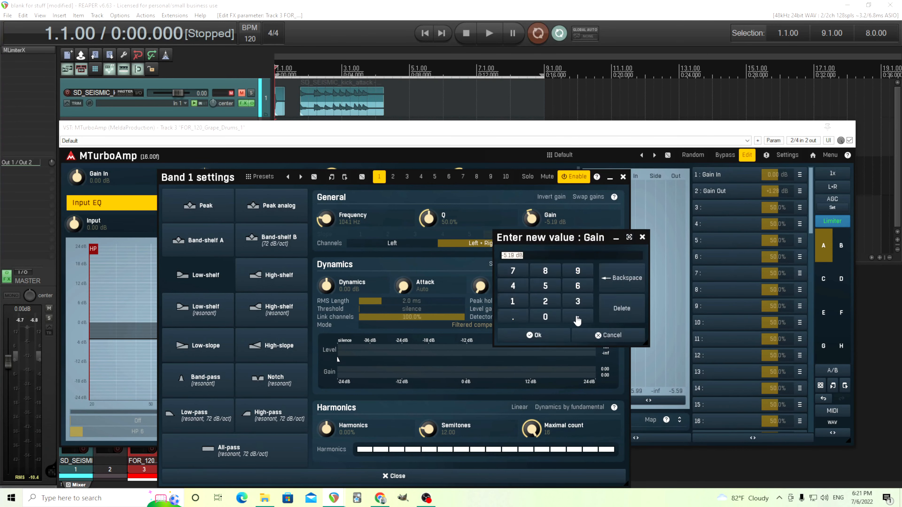
{"action": "left_click", "coordinate": [577, 317]}
{"action": "left_click", "coordinate": [512, 301]}
{"action": "left_click", "coordinate": [545, 317]}
{"action": "left_click", "coordinate": [536, 335]}
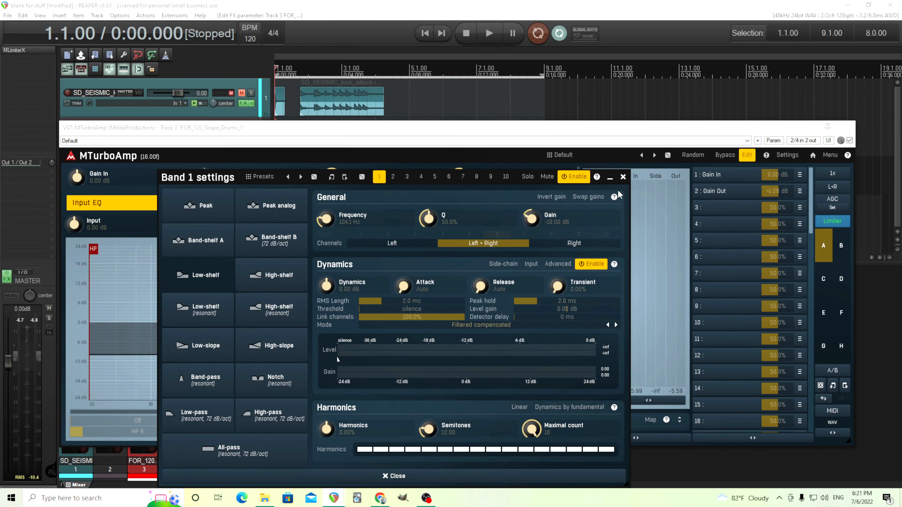
{"action": "left_click", "coordinate": [623, 177]}
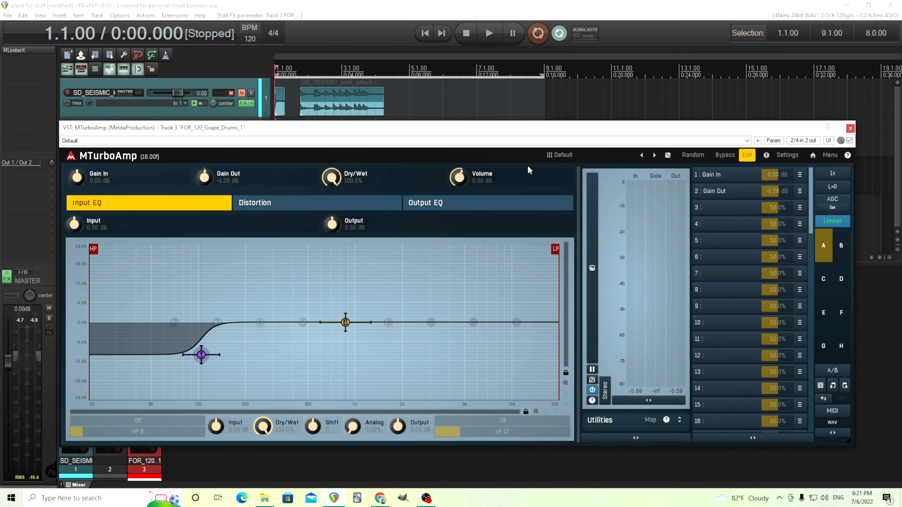
- Play the drum loop through the low-shelf cut, stop it, and reset the Gain Out multiparameter to 0 dB
{"action": "left_click", "coordinate": [489, 33]}
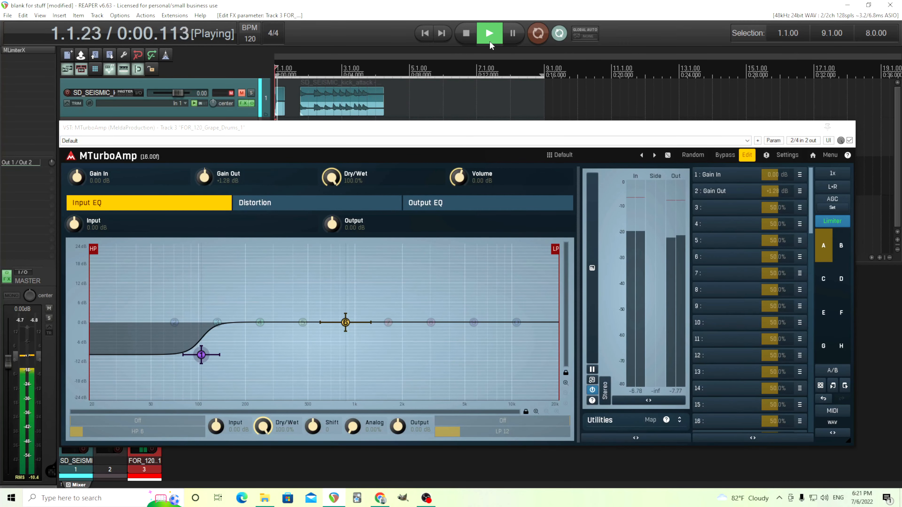
{"action": "left_click", "coordinate": [466, 33]}
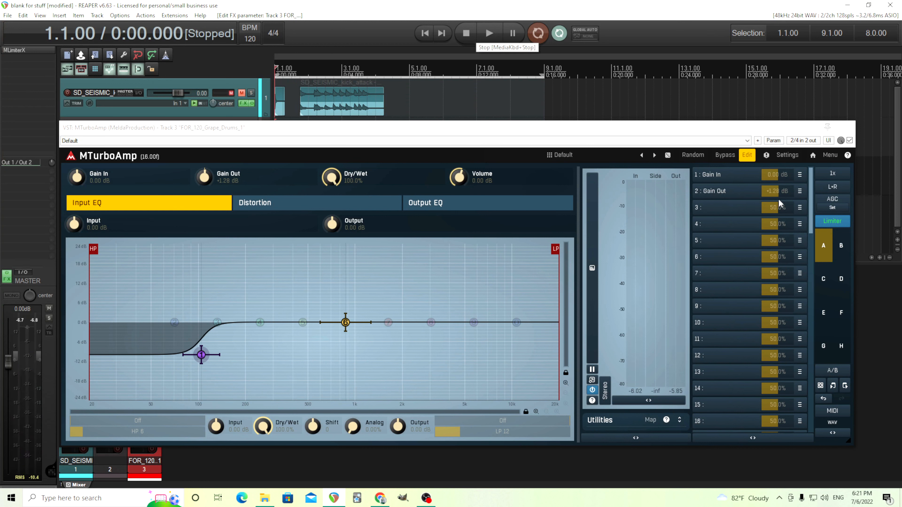
{"action": "double_click", "coordinate": [775, 192]}
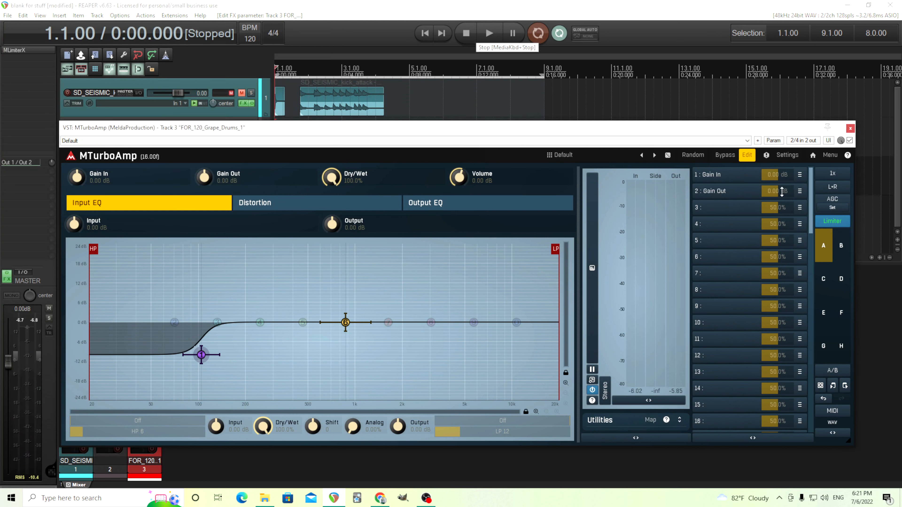
- Copy the settings of Input EQ band 1 and paste them into band 1 of the Output EQ
{"action": "double_click", "coordinate": [202, 356]}
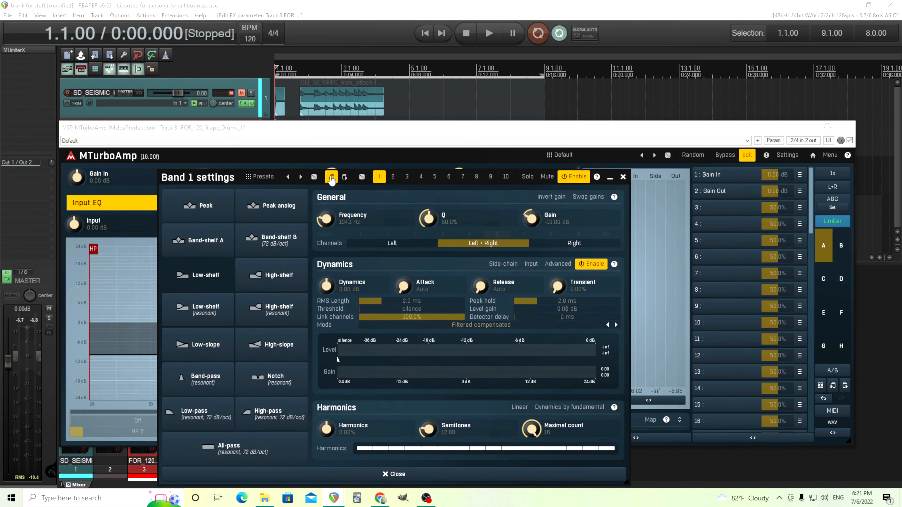
{"action": "left_click", "coordinate": [623, 177]}
{"action": "left_click", "coordinate": [457, 205]}
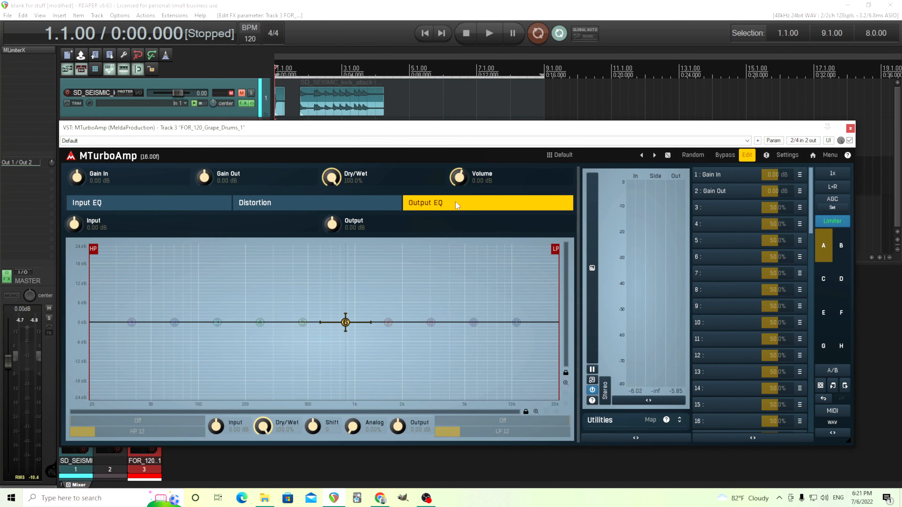
{"action": "left_click", "coordinate": [133, 321]}
{"action": "double_click", "coordinate": [133, 322]}
{"action": "left_click", "coordinate": [345, 177]}
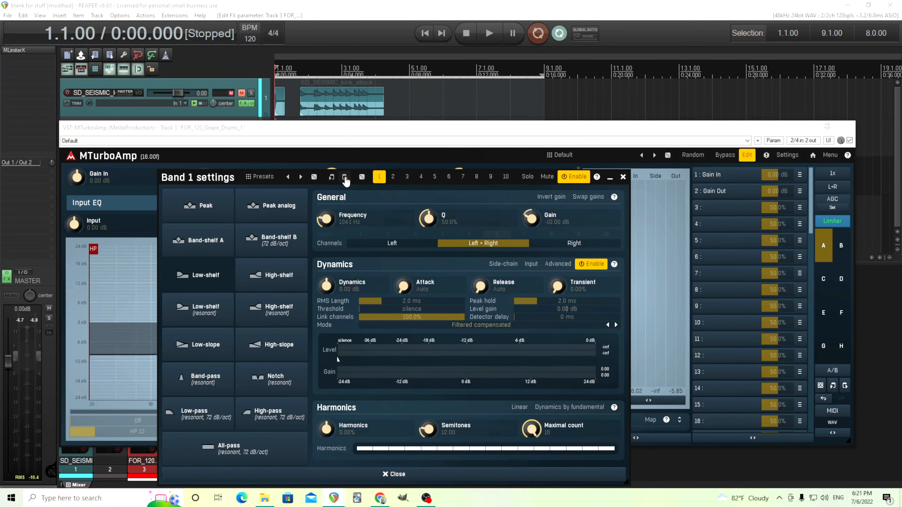
- Invert the gain of Output EQ band 1, then reset that gain to 0 dB
{"action": "left_click", "coordinate": [564, 198]}
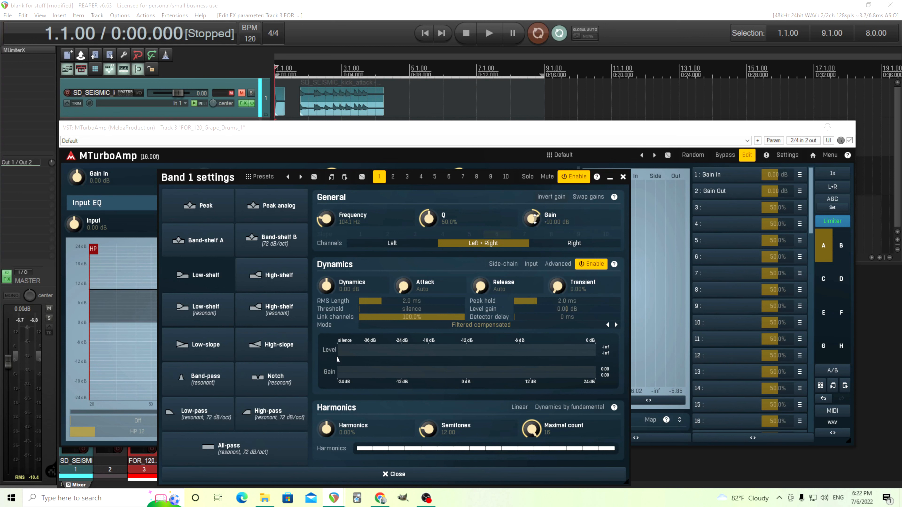
{"action": "double_click", "coordinate": [534, 219]}
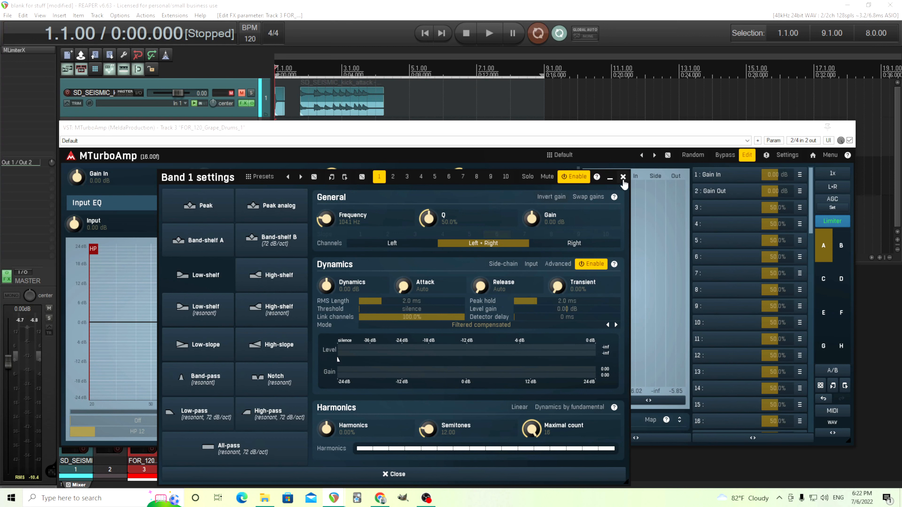
- Raise the gain of Output EQ band 1 to about +6.72 dB while the drum loop plays
{"action": "left_click_drag", "start_coordinate": [217, 183], "coordinate": [119, 197]}
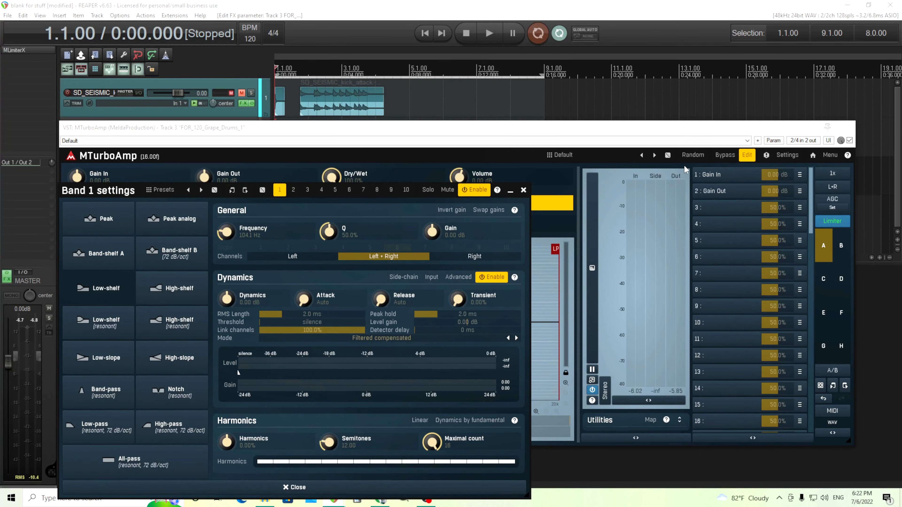
{"action": "left_click", "coordinate": [489, 34]}
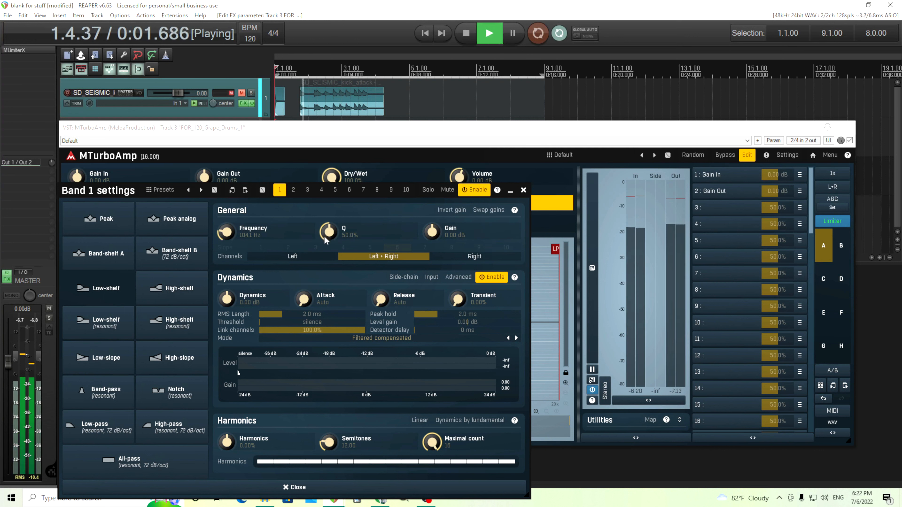
{"action": "left_click_drag", "start_coordinate": [433, 233], "coordinate": [432, 204]}
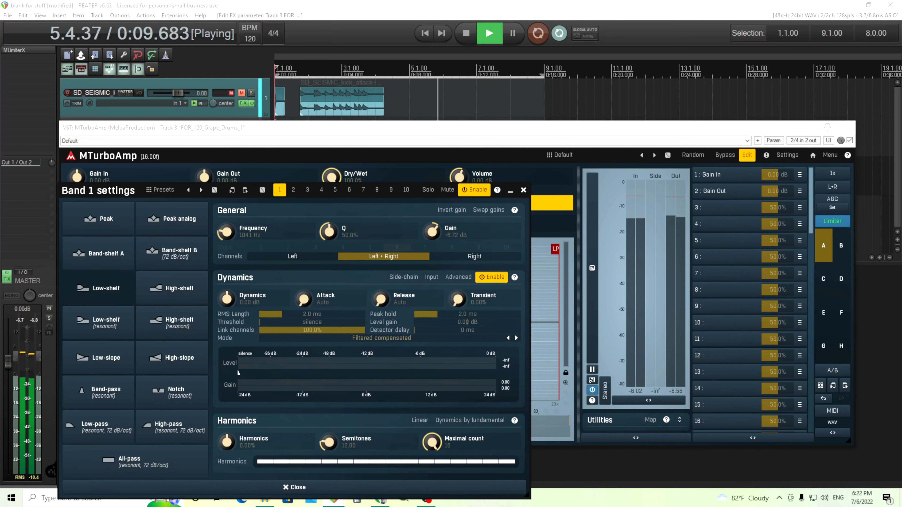
{"action": "left_click", "coordinate": [523, 190]}
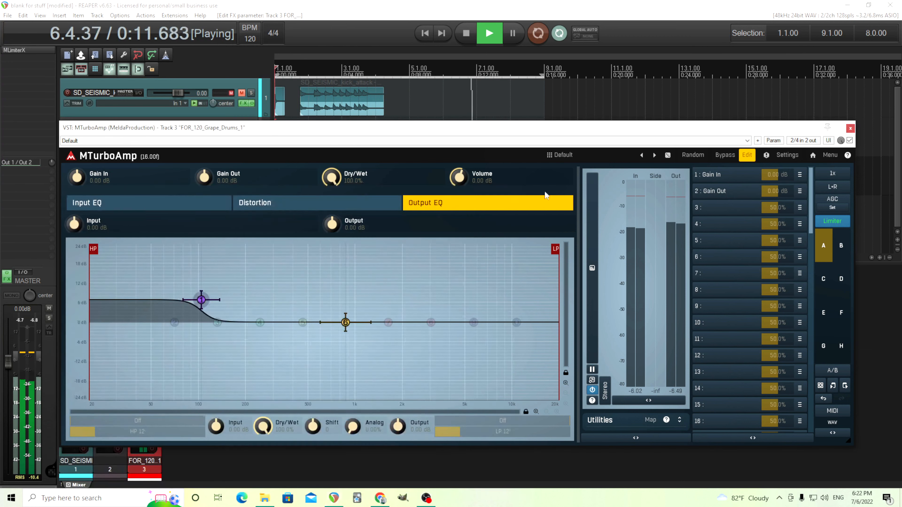
- Compare the distorted drum loop with the bypassed signal twice during playback, then stop playback
{"action": "left_click", "coordinate": [731, 156]}
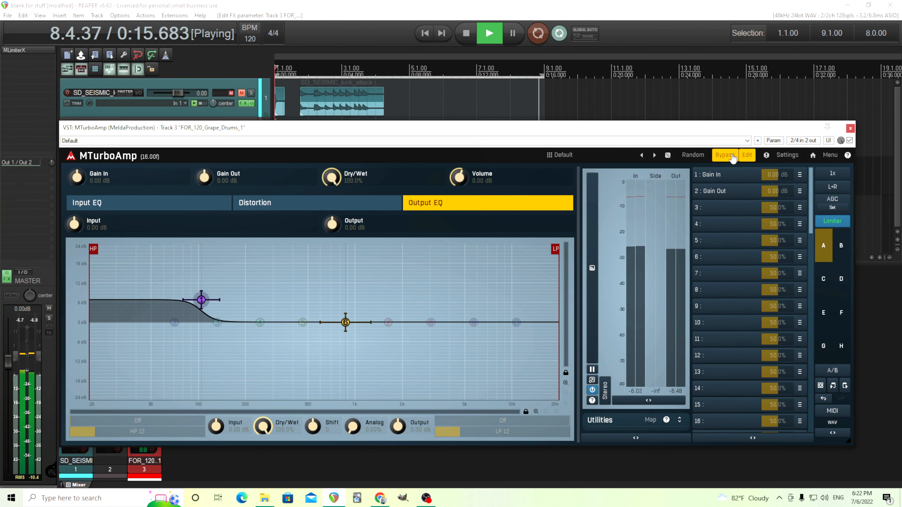
{"action": "left_click", "coordinate": [733, 158]}
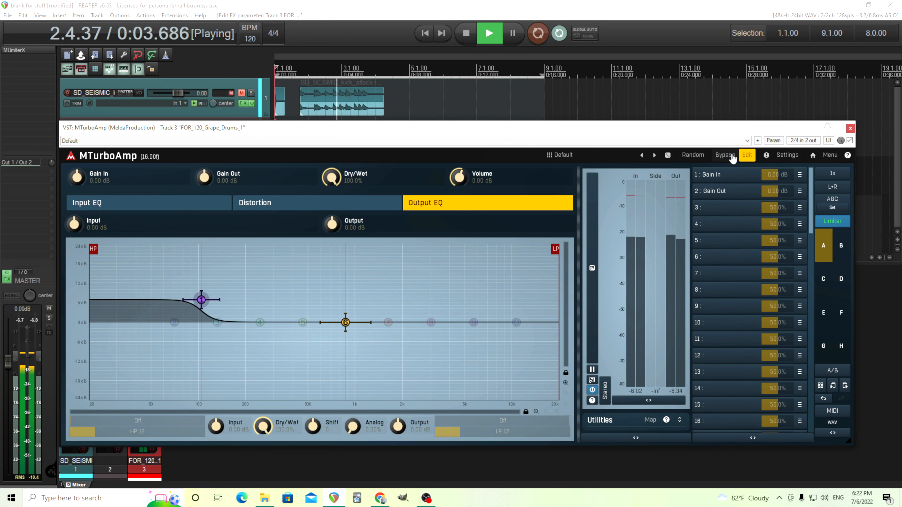
{"action": "left_click", "coordinate": [733, 158]}
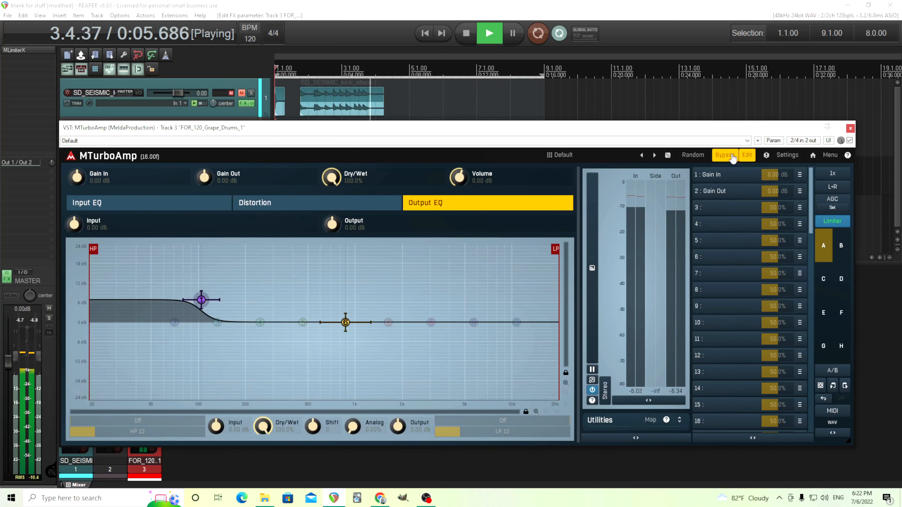
{"action": "left_click", "coordinate": [733, 158]}
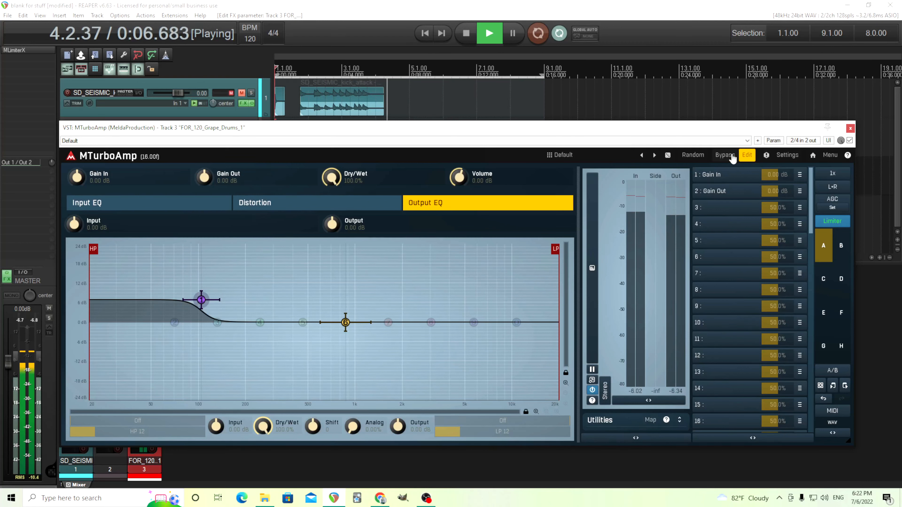
{"action": "left_click", "coordinate": [473, 35]}
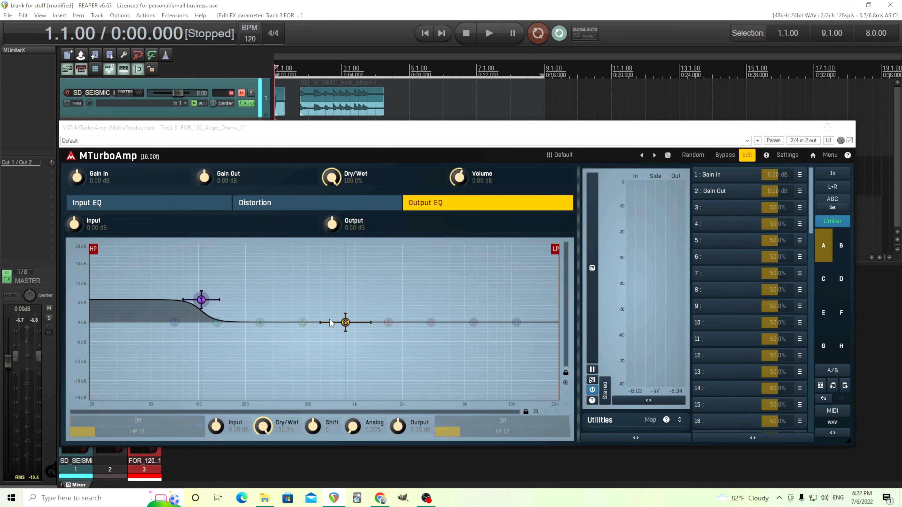
{"action": "left_click", "coordinate": [330, 182]}
{"action": "left_click_drag", "start_coordinate": [331, 182], "coordinate": [331, 111]}
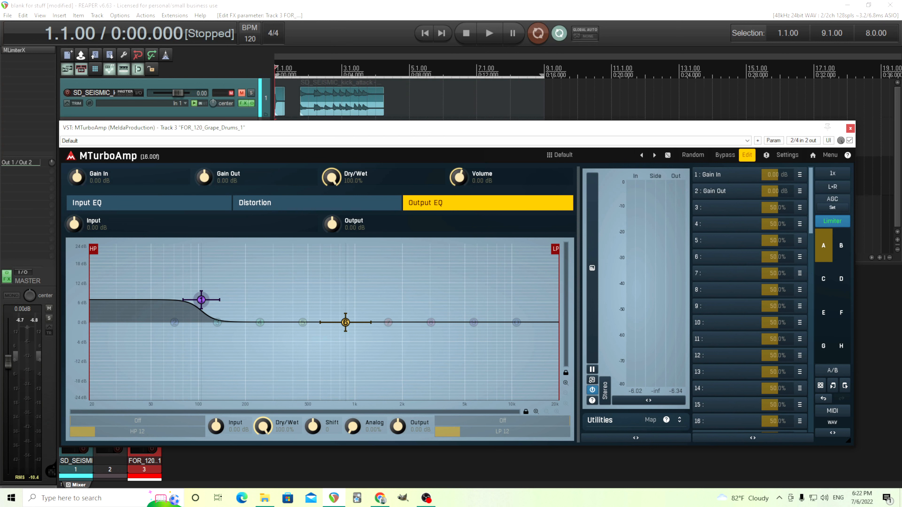
{"action": "left_click", "coordinate": [178, 210]}
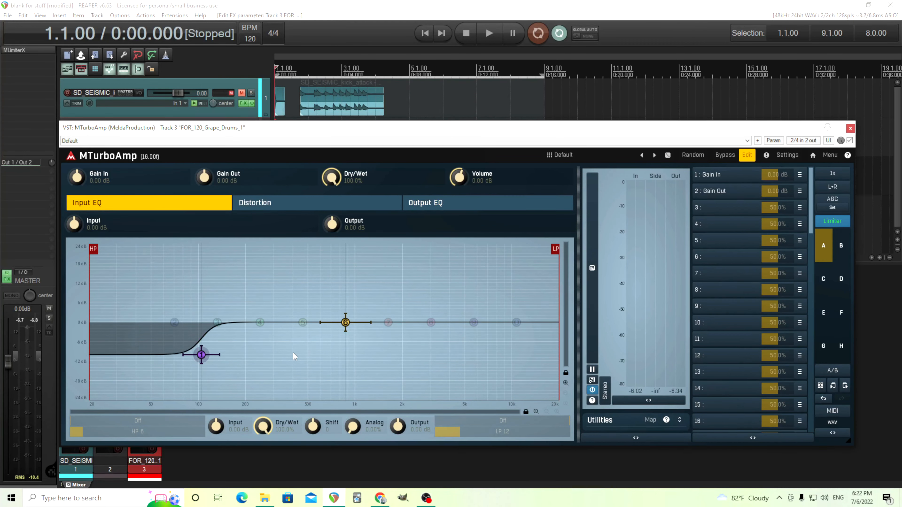
{"action": "left_click", "coordinate": [445, 211]}
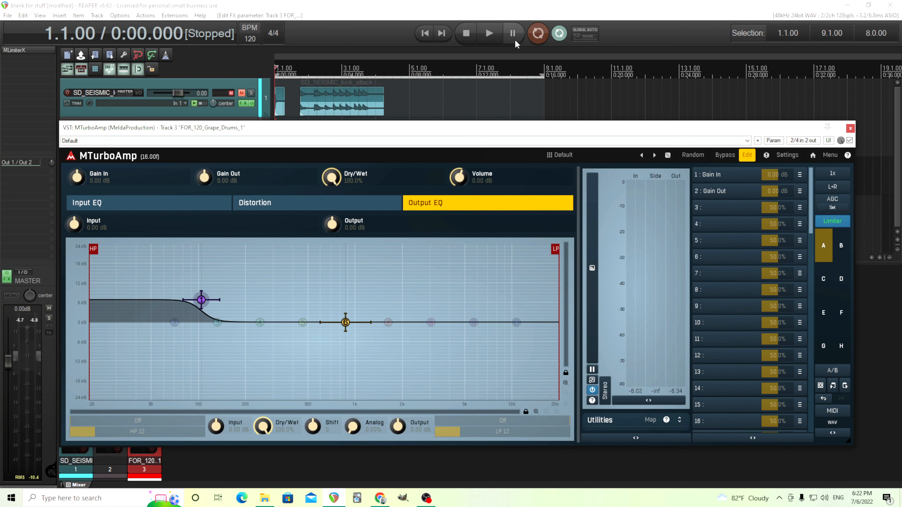
- Lower the global Dry/Wet to about 31.6% while the drum loop plays and compare the blend with bypass
{"action": "left_click", "coordinate": [489, 33]}
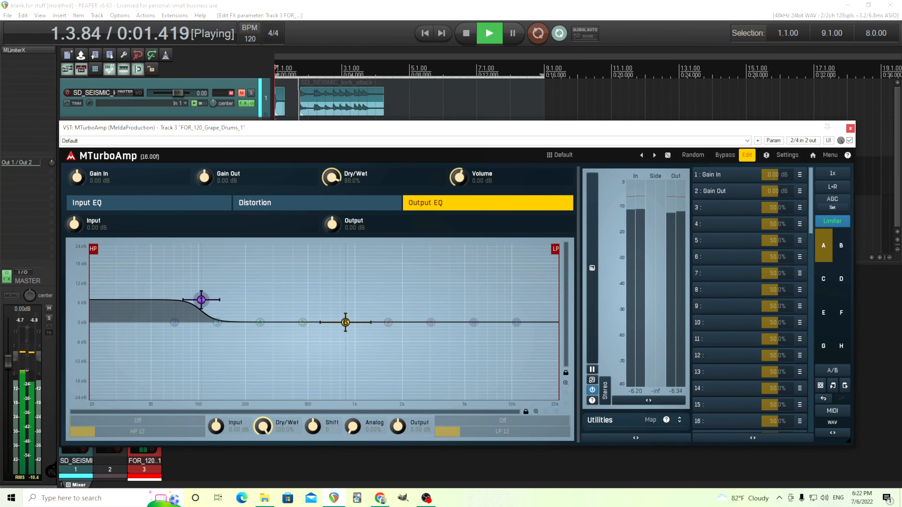
{"action": "left_click_drag", "start_coordinate": [331, 178], "coordinate": [331, 227]}
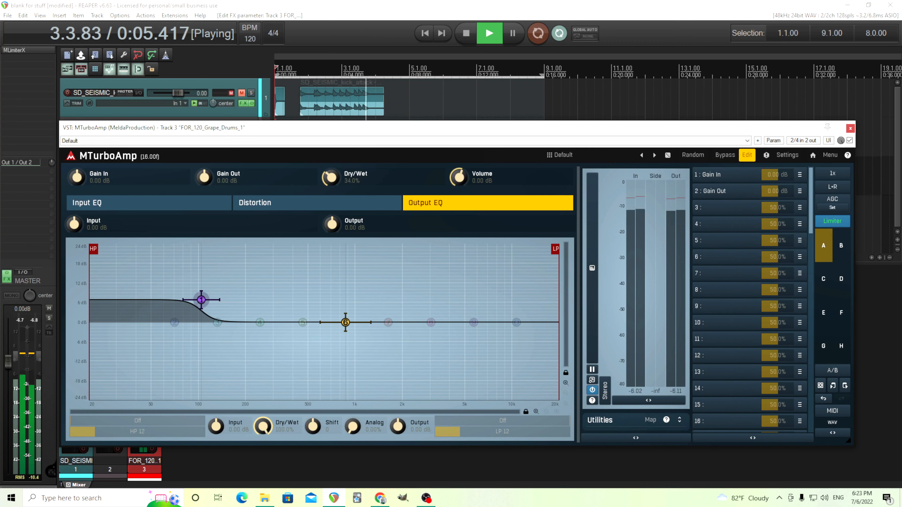
{"action": "left_click", "coordinate": [724, 156]}
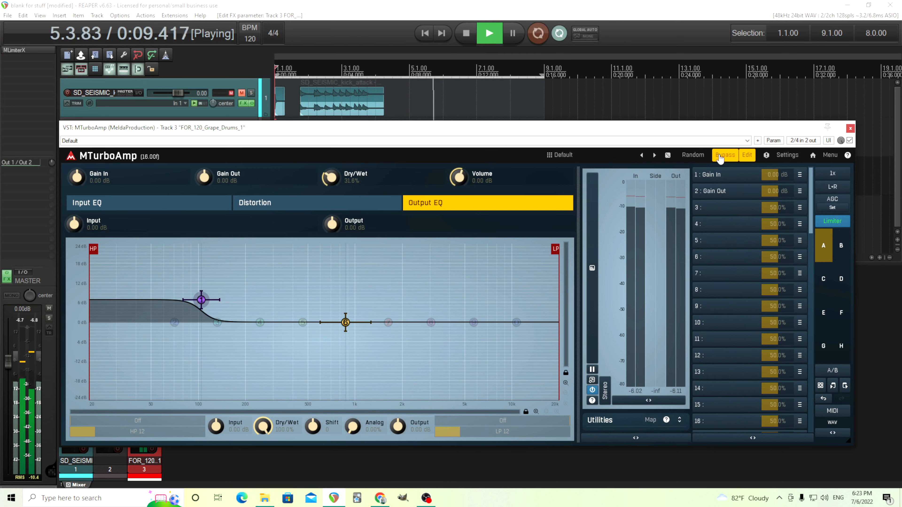
{"action": "left_click", "coordinate": [723, 156]}
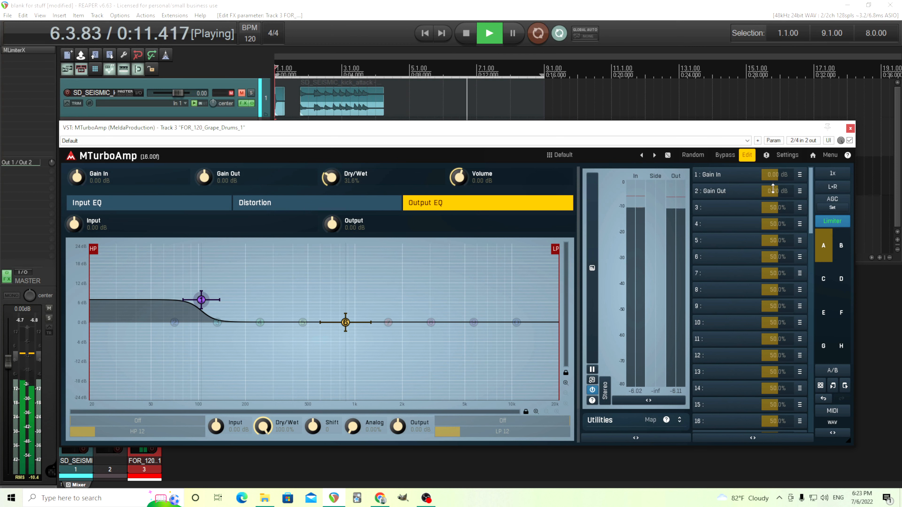
- Restore the global Dry/Wet to 100%, then set Gain In to +6.72 dB and Gain Out to -3.52 dB during playback
{"action": "left_click_drag", "start_coordinate": [332, 178], "coordinate": [333, 129]}
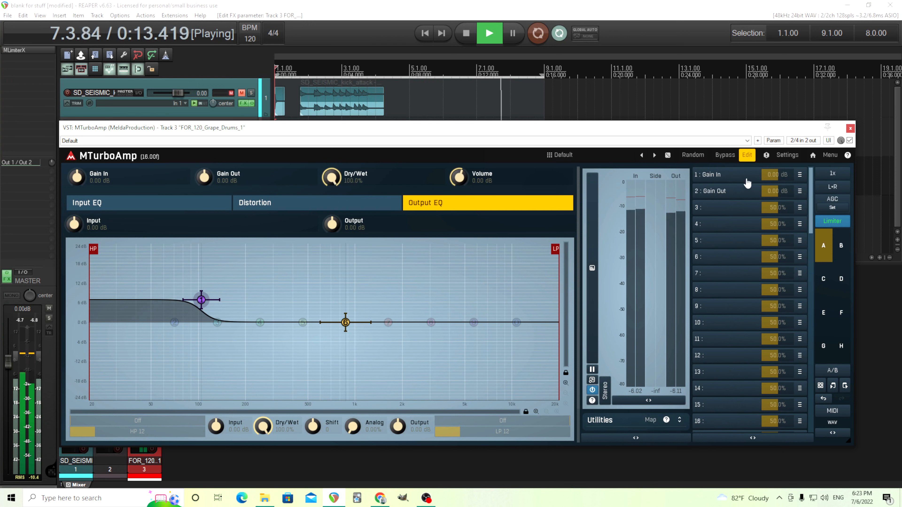
{"action": "left_click_drag", "start_coordinate": [77, 178], "coordinate": [77, 168]}
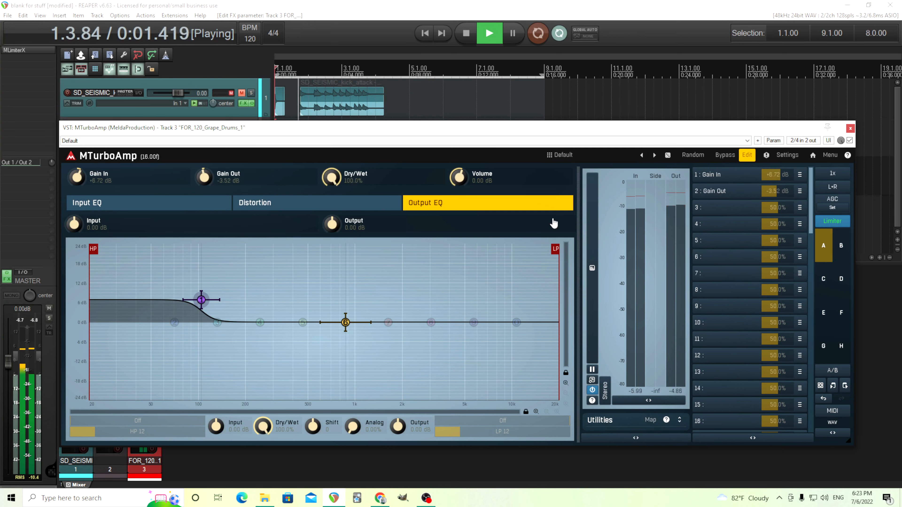
- Lower the global Dry/Wet to about 36% and compare the driven drum loop with the bypassed signal
{"action": "left_click_drag", "start_coordinate": [333, 177], "coordinate": [331, 178]}
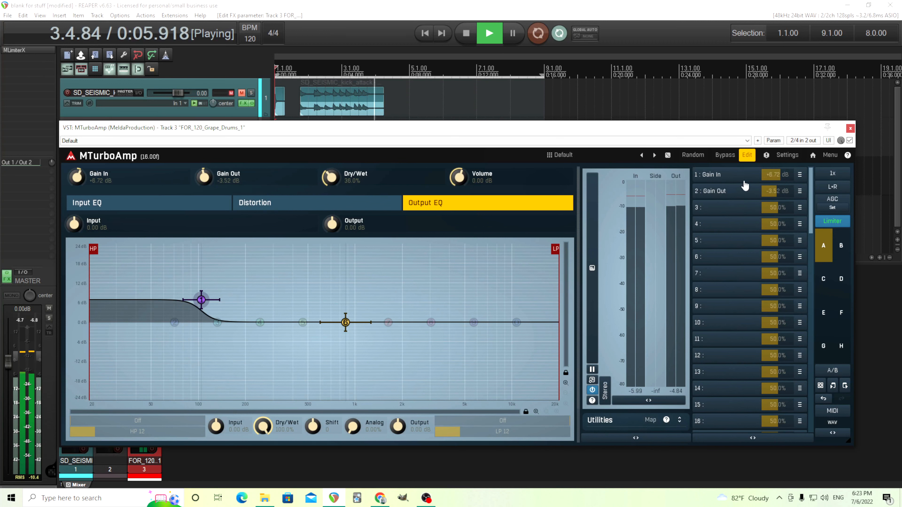
{"action": "left_click", "coordinate": [725, 157]}
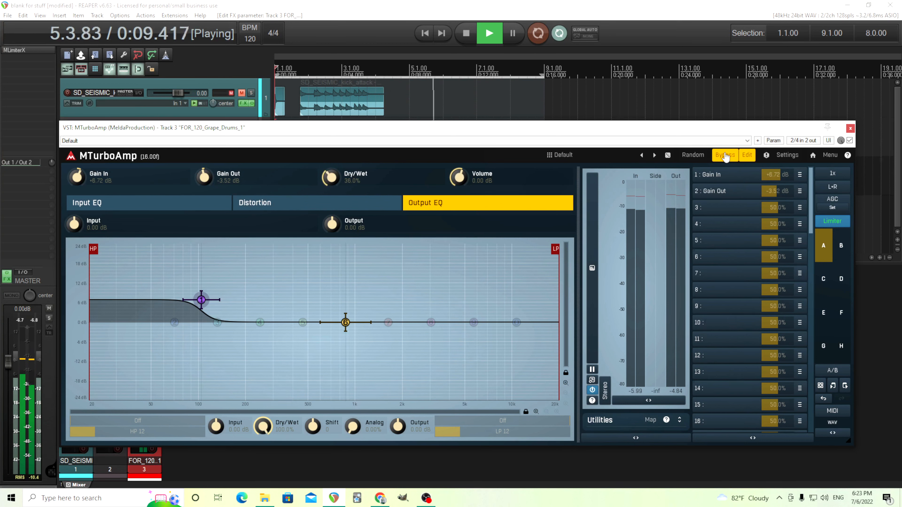
{"action": "left_click", "coordinate": [725, 157]}
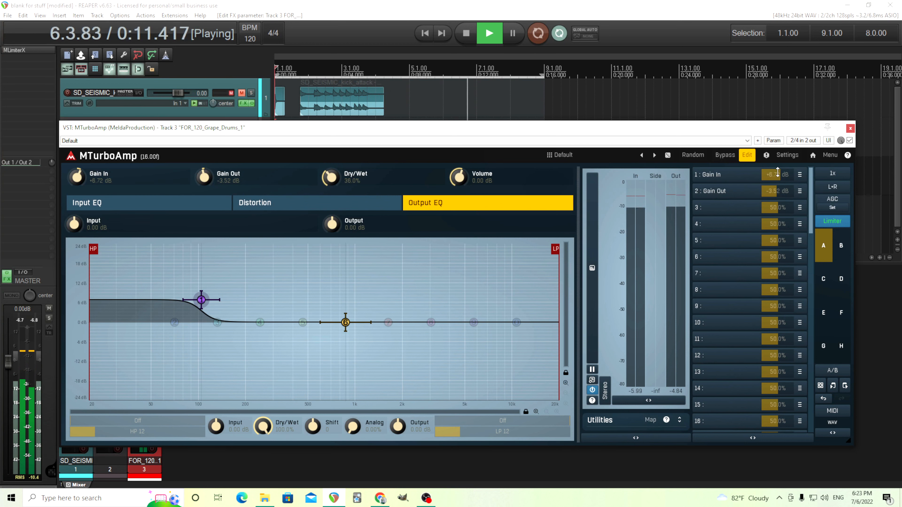
- Raise Gain In to +10.24 dB and the global Dry/Wet to 40.4% while listening, then stop playback
{"action": "left_click_drag", "start_coordinate": [778, 173], "coordinate": [778, 168]}
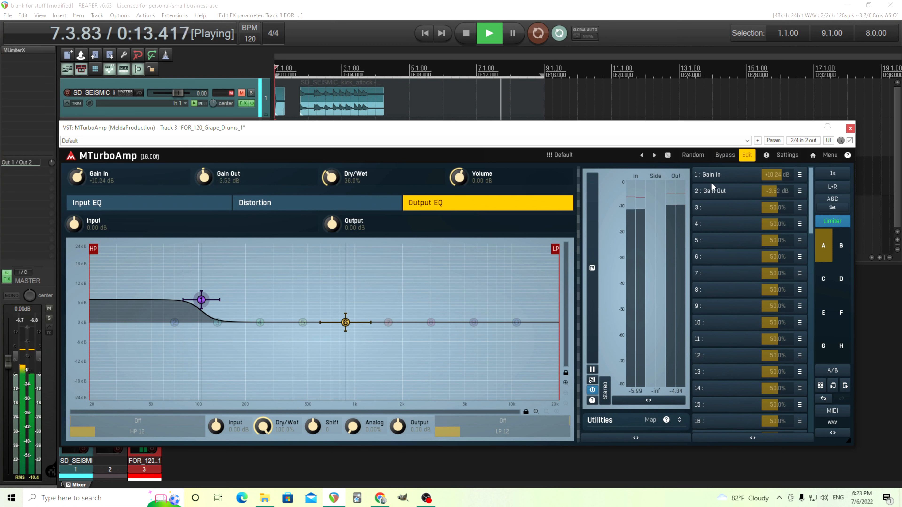
{"action": "left_click_drag", "start_coordinate": [335, 178], "coordinate": [334, 174]}
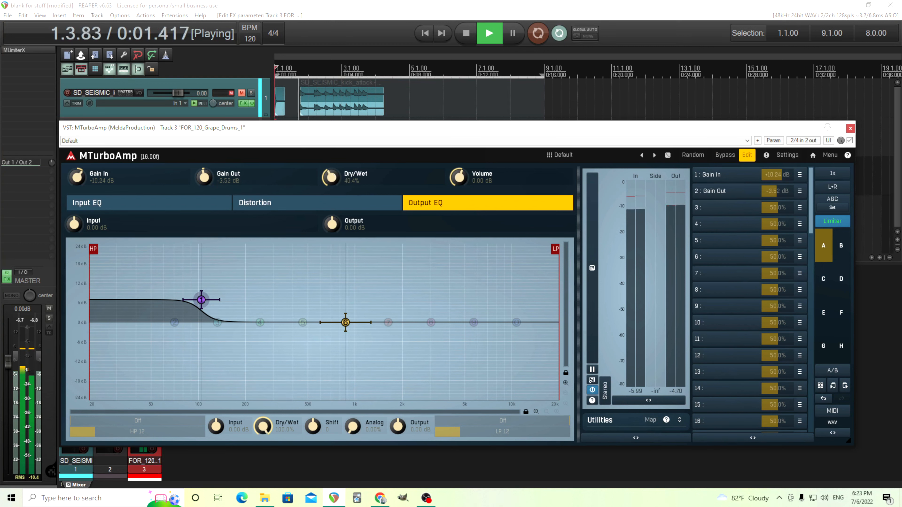
{"action": "left_click", "coordinate": [468, 36]}
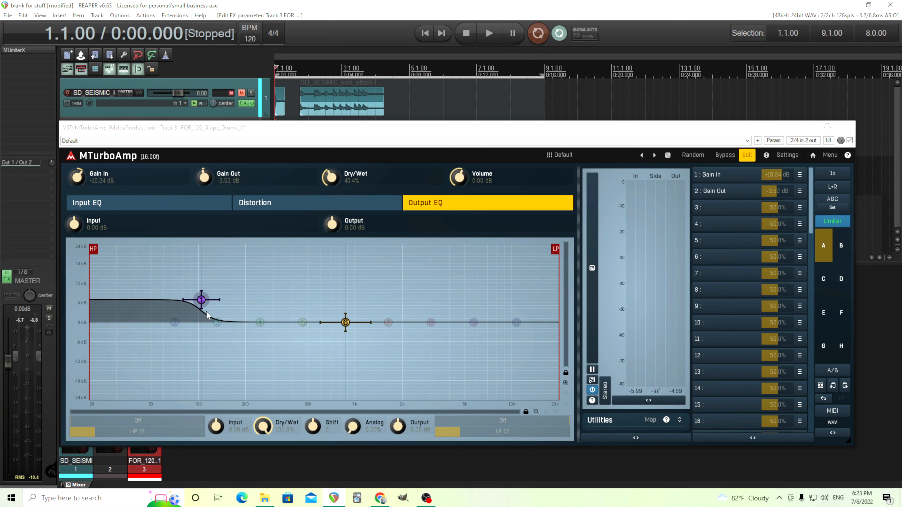
- Disable band 1 in both the Output EQ and Input EQ, and reset Gain In and Gain Out to 0 dB
{"action": "double_click", "coordinate": [201, 301]}
{"action": "left_click", "coordinate": [122, 203]}
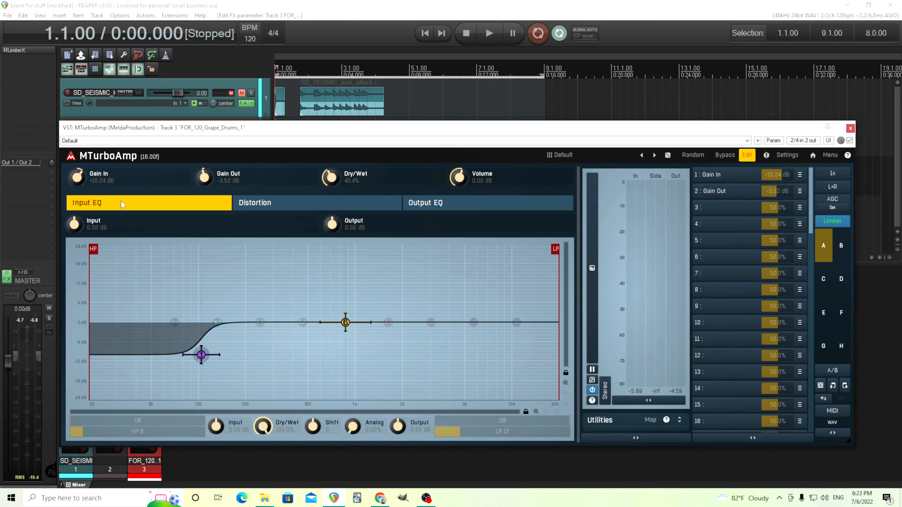
{"action": "double_click", "coordinate": [201, 355]}
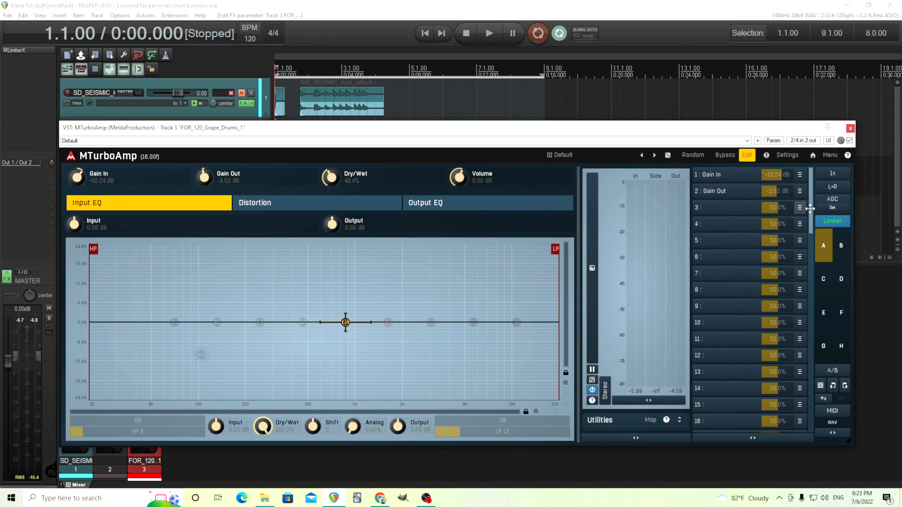
{"action": "double_click", "coordinate": [789, 176]}
- Uncover the tracks and set the loop selection from 9.1.00 to 11.1.00, around the Cymati... clip on track 3
{"action": "left_click_drag", "start_coordinate": [769, 134], "coordinate": [620, 258]}
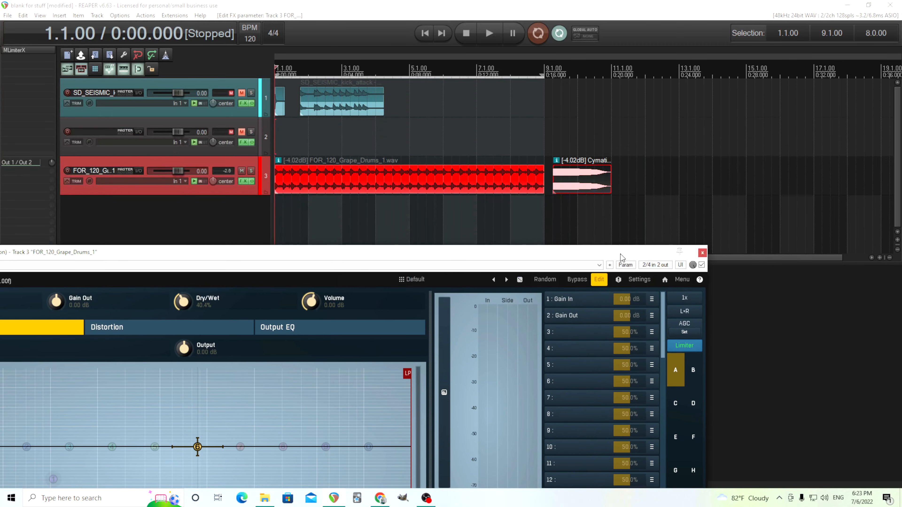
{"action": "left_click_drag", "start_coordinate": [542, 75], "coordinate": [611, 74]}
{"action": "left_click_drag", "start_coordinate": [278, 74], "coordinate": [545, 75]}
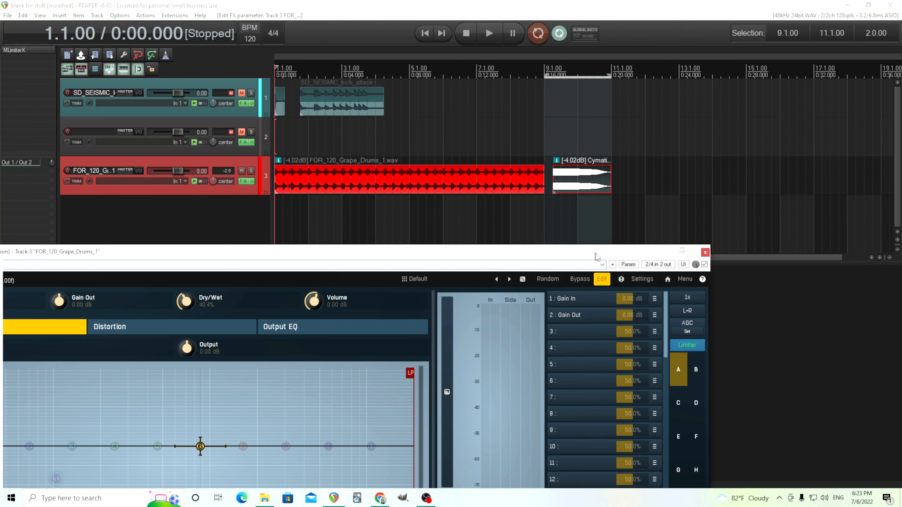
- Bypass the amp effect and play the Cymati... clip from 9.1.00 to hear it dry, then stop playback
{"action": "left_click_drag", "start_coordinate": [591, 274], "coordinate": [642, 215]}
{"action": "left_click", "coordinate": [659, 190]}
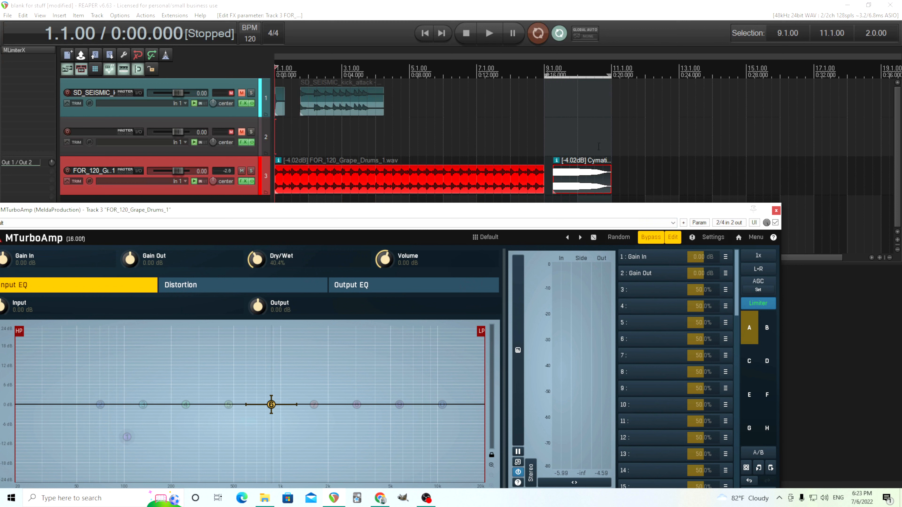
{"action": "left_click", "coordinate": [547, 75]}
{"action": "left_click", "coordinate": [501, 38]}
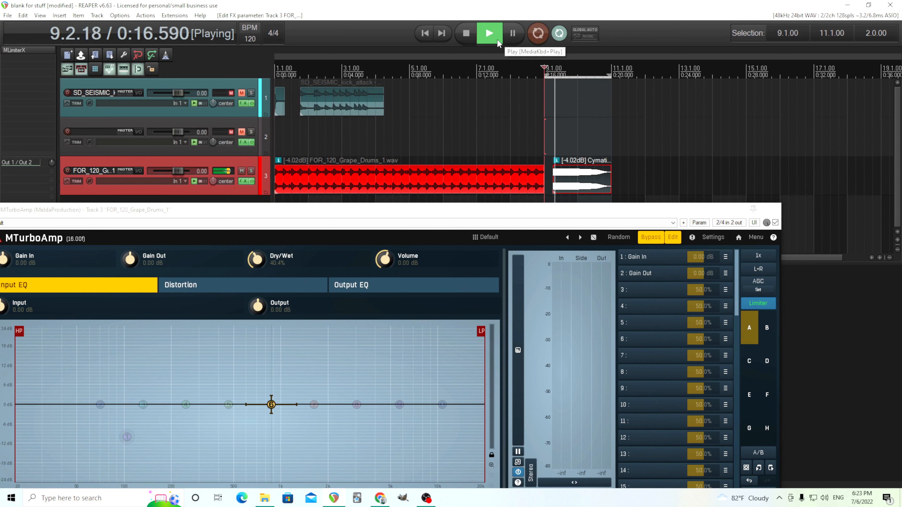
{"action": "left_click", "coordinate": [467, 35]}
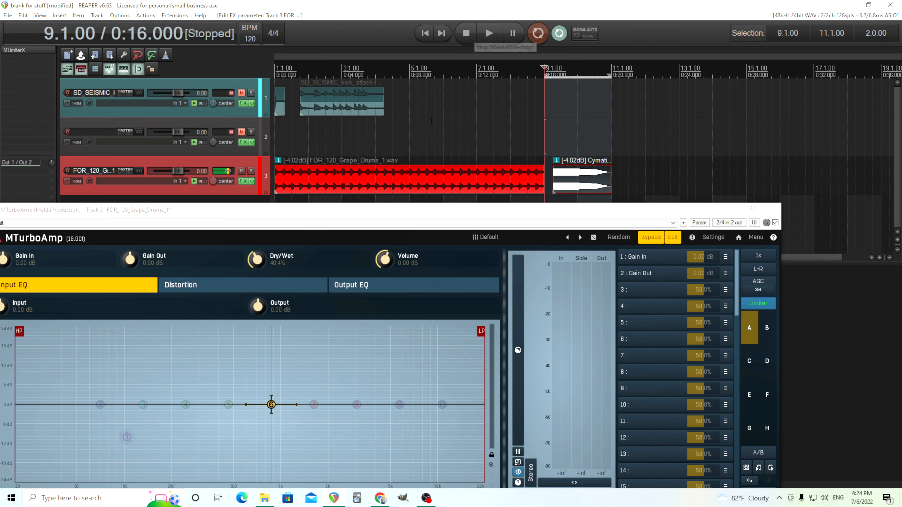
- Reset the global Dry/Wet to 100% and show the Distortion stages
{"action": "left_click_drag", "start_coordinate": [417, 213], "coordinate": [492, 175]}
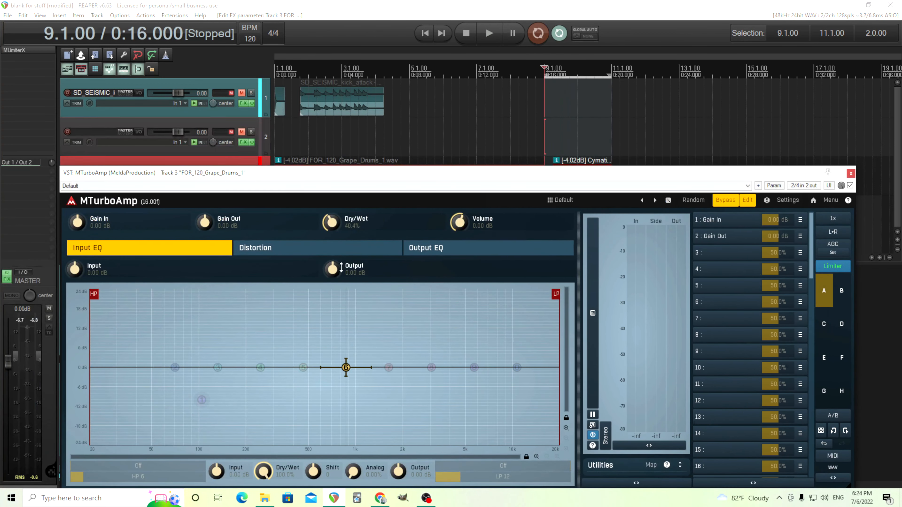
{"action": "left_click_drag", "start_coordinate": [333, 226], "coordinate": [332, 231]}
{"action": "left_click", "coordinate": [357, 248]}
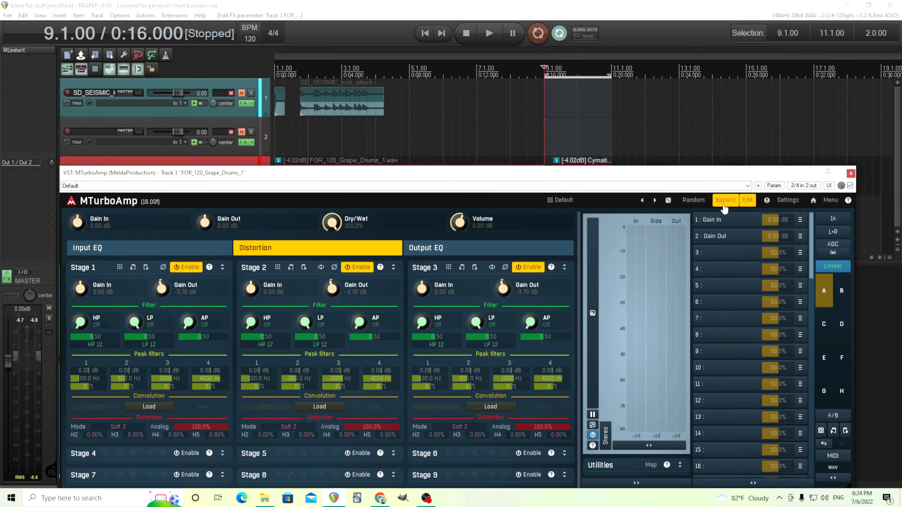
- Play the Cymati... clip bypassed, switch the bypass off during playback to hear the distortion, then stop
{"action": "left_click_drag", "start_coordinate": [679, 182], "coordinate": [652, 242]}
{"action": "left_click", "coordinate": [707, 263]}
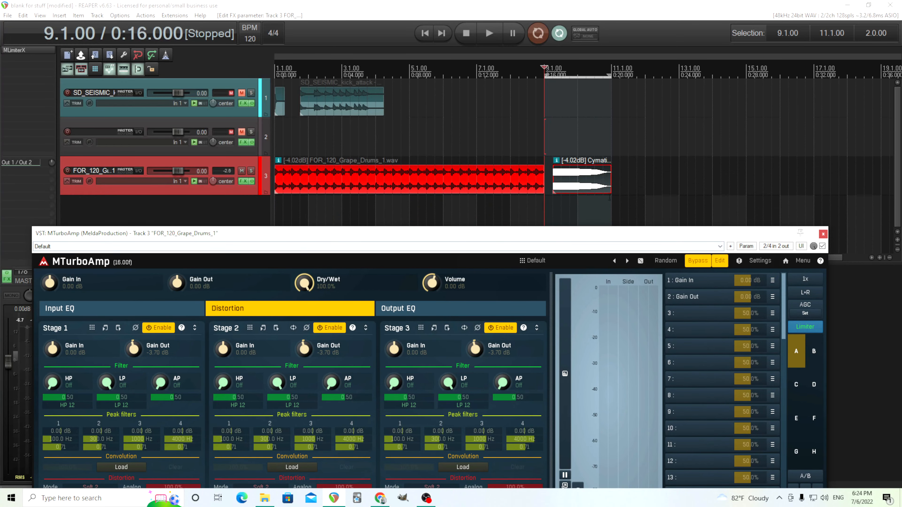
{"action": "left_click", "coordinate": [489, 34]}
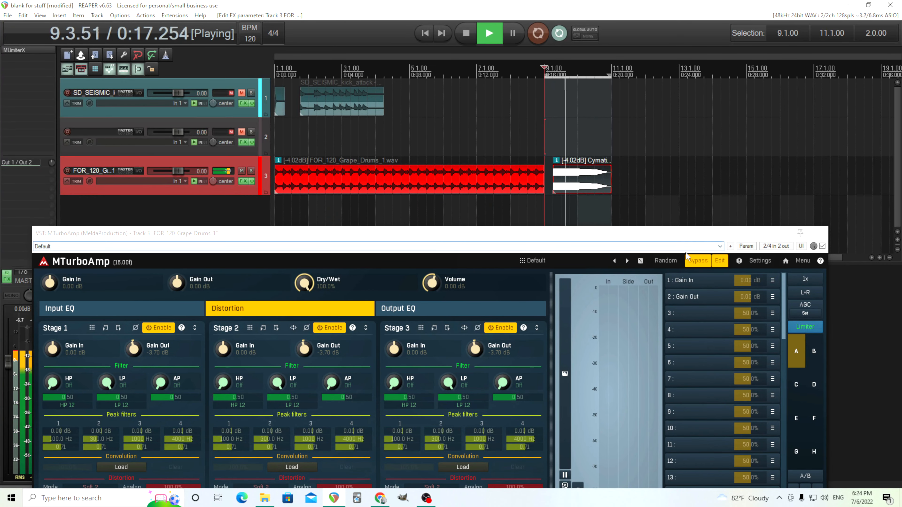
{"action": "left_click", "coordinate": [698, 262]}
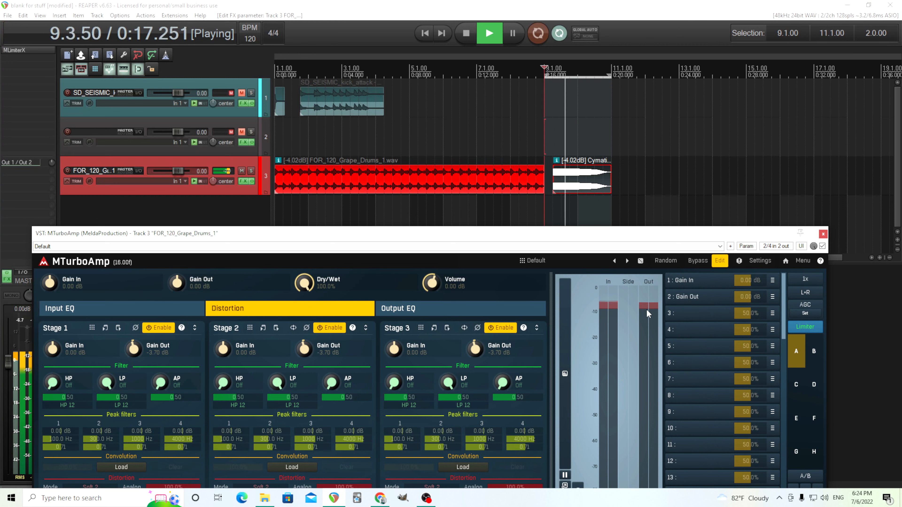
{"action": "left_click", "coordinate": [473, 40]}
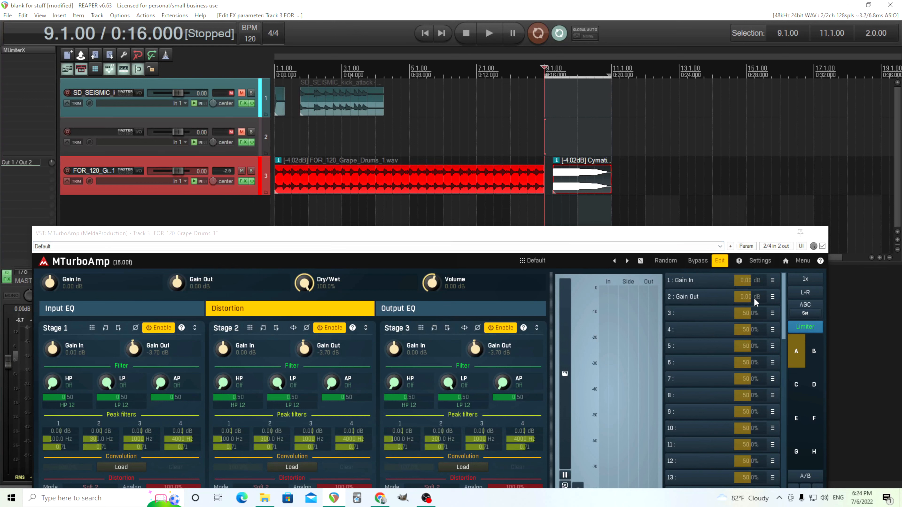
- Drive the looping Cymati... clip harder and match its level with Gain In at +11.52 dB and Gain Out at -0.96 dB, then stop
{"action": "left_click_drag", "start_coordinate": [754, 297], "coordinate": [754, 309]}
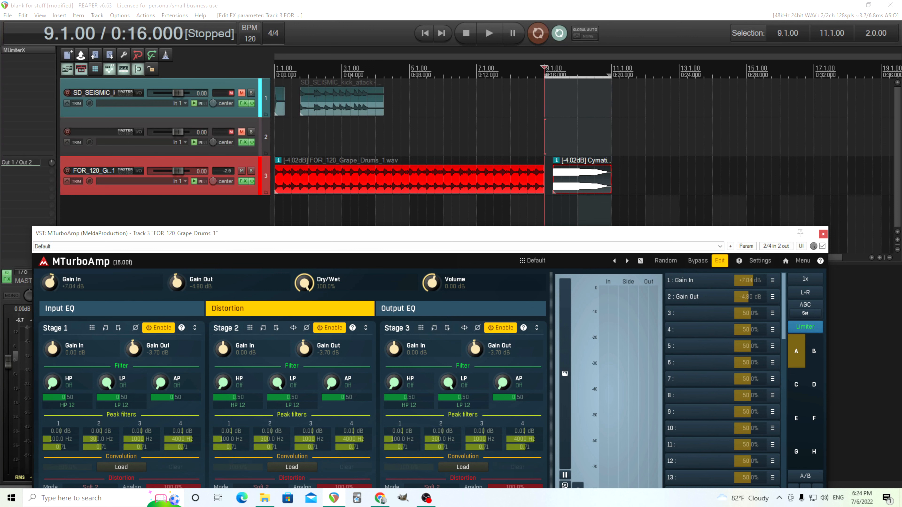
{"action": "left_click", "coordinate": [489, 33]}
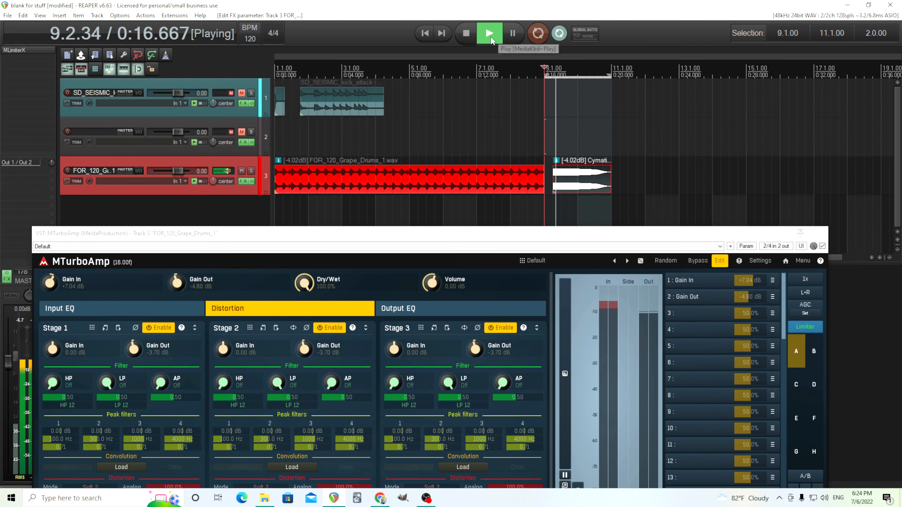
{"action": "left_click_drag", "start_coordinate": [751, 303], "coordinate": [751, 297]}
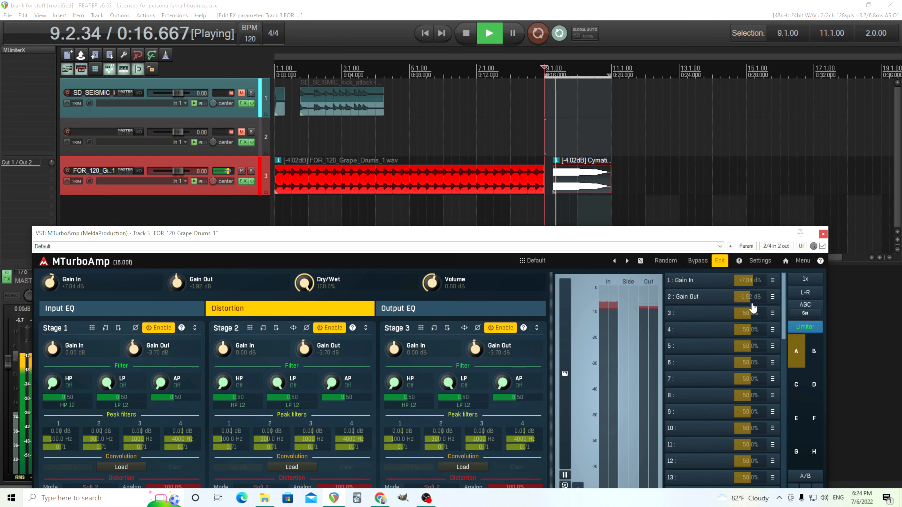
{"action": "left_click_drag", "start_coordinate": [753, 298], "coordinate": [758, 273]}
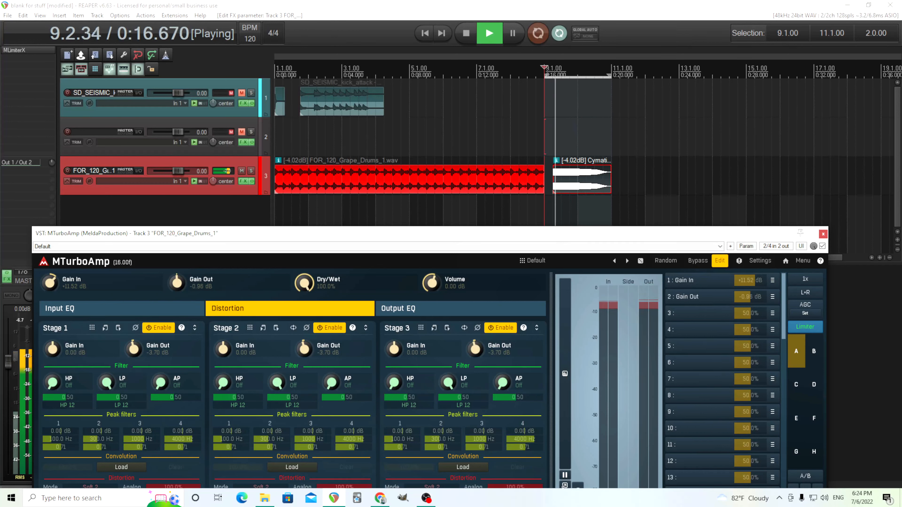
{"action": "left_click", "coordinate": [468, 33]}
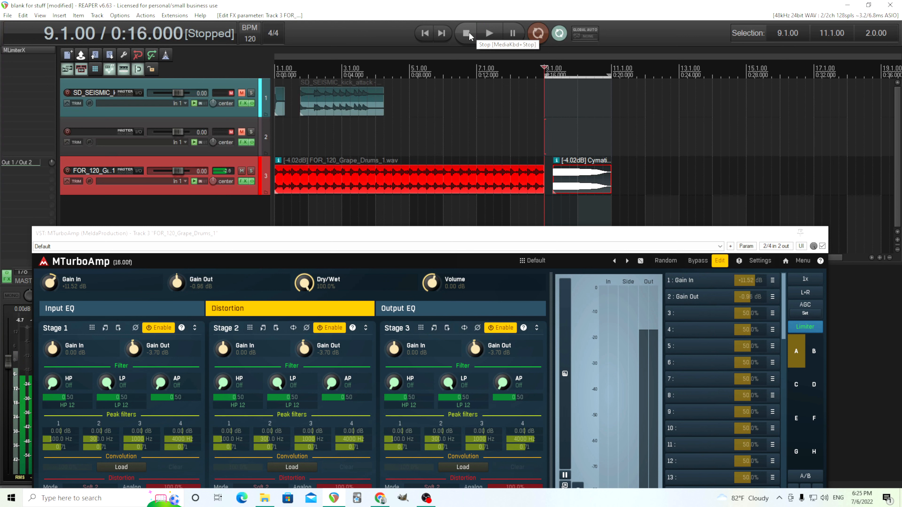
{"action": "left_click_drag", "start_coordinate": [388, 237], "coordinate": [409, 125]}
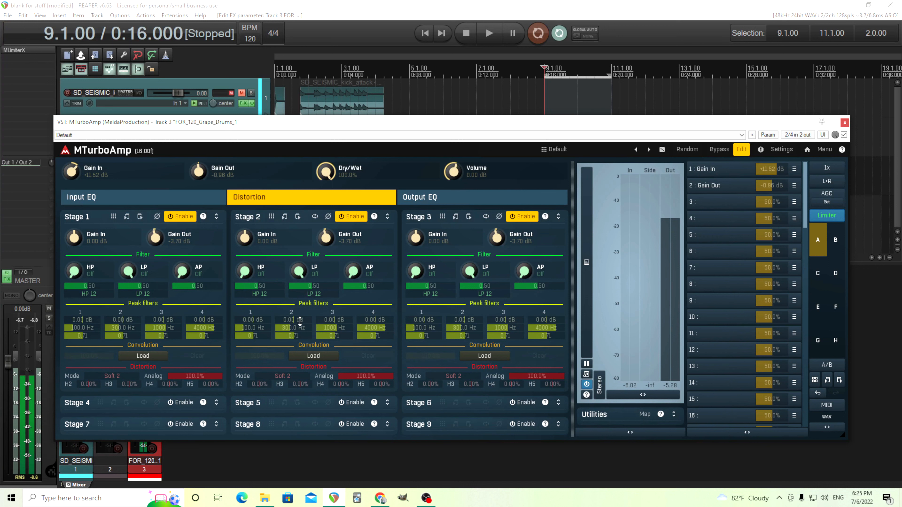
{"action": "left_click_drag", "start_coordinate": [300, 321], "coordinate": [300, 334]}
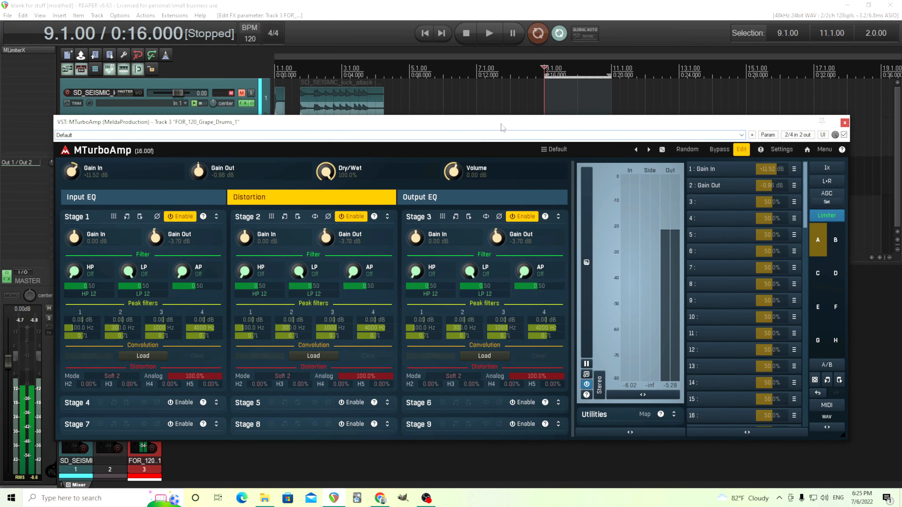
{"action": "left_click_drag", "start_coordinate": [502, 128], "coordinate": [488, 139]}
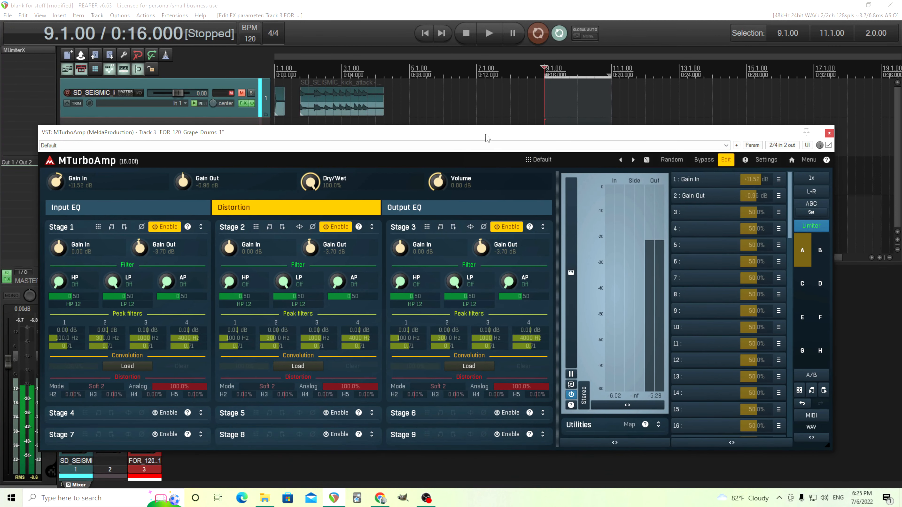